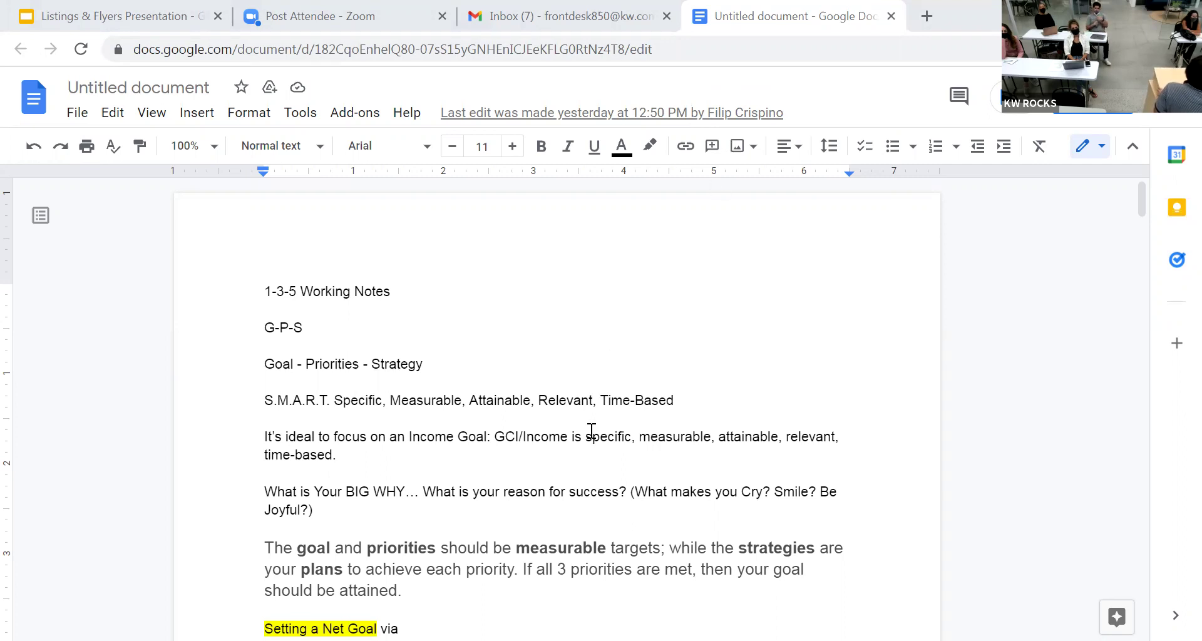
Review the 1-3-5 working notes down to the net goal and CGI Calculator section.
double_click(494, 513)
scroll(447, 431, "down", 3)
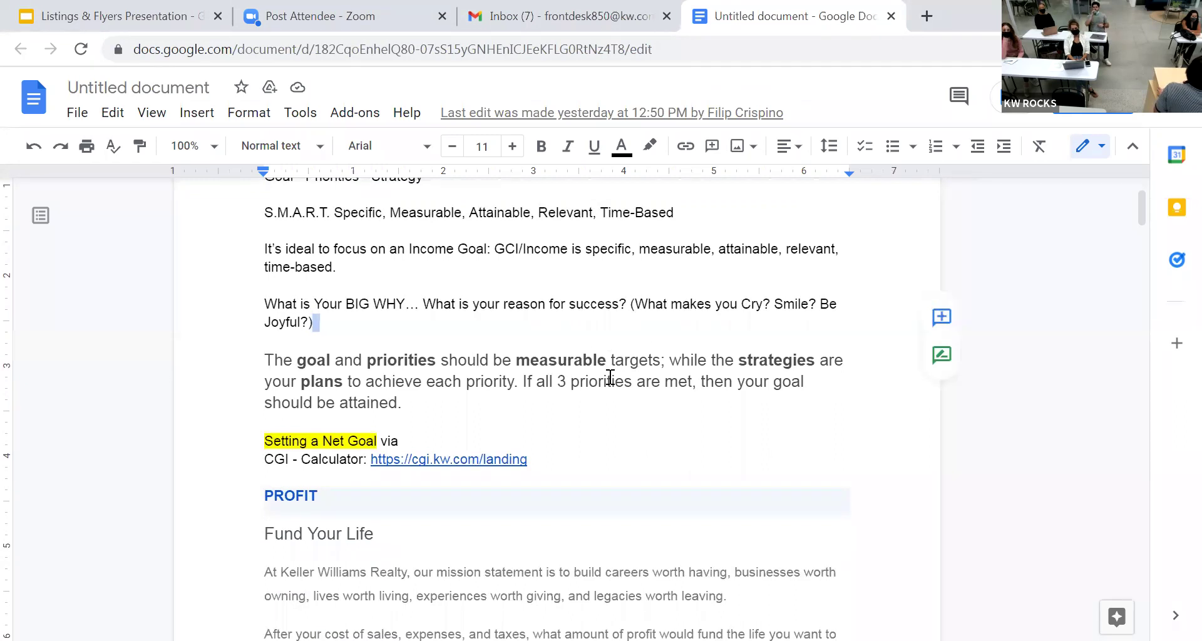
scroll(612, 380, "down", 1)
scroll(442, 303, "down", 1)
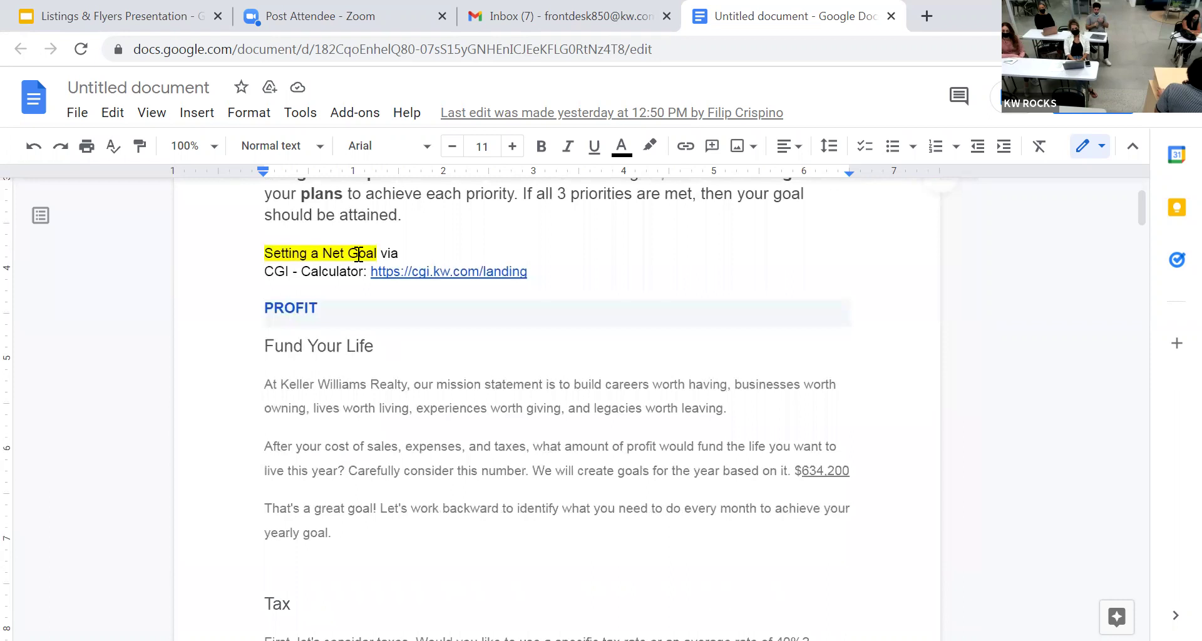
scroll(337, 305, "down", 1)
scroll(336, 306, "up", 1)
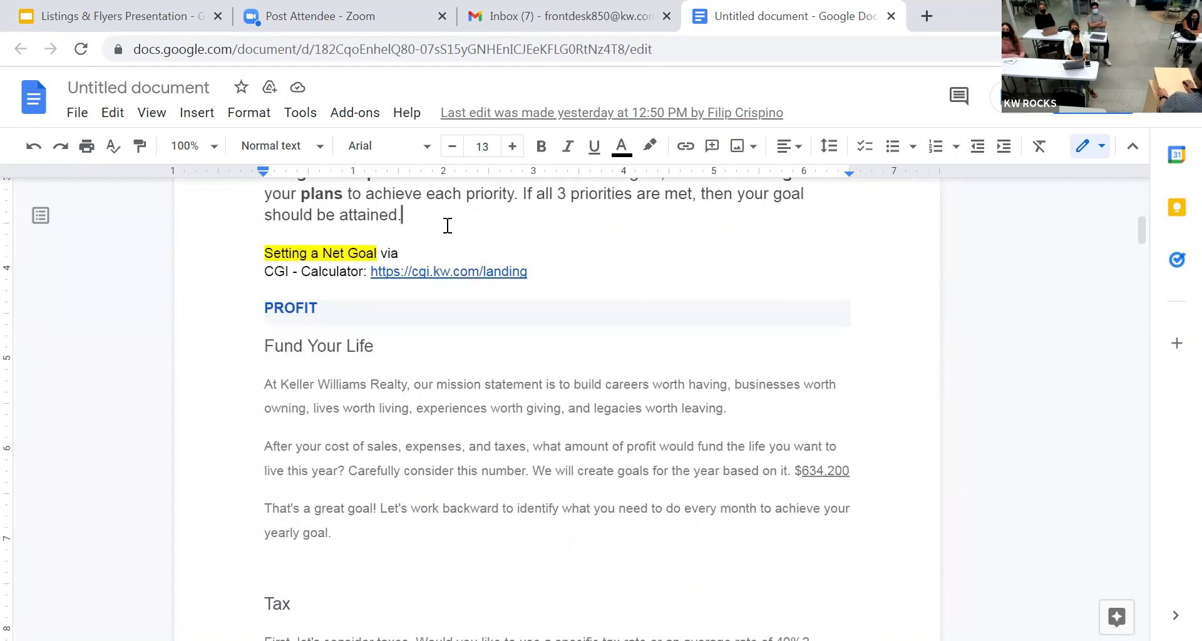
left_click(512, 146)
left_click(512, 145)
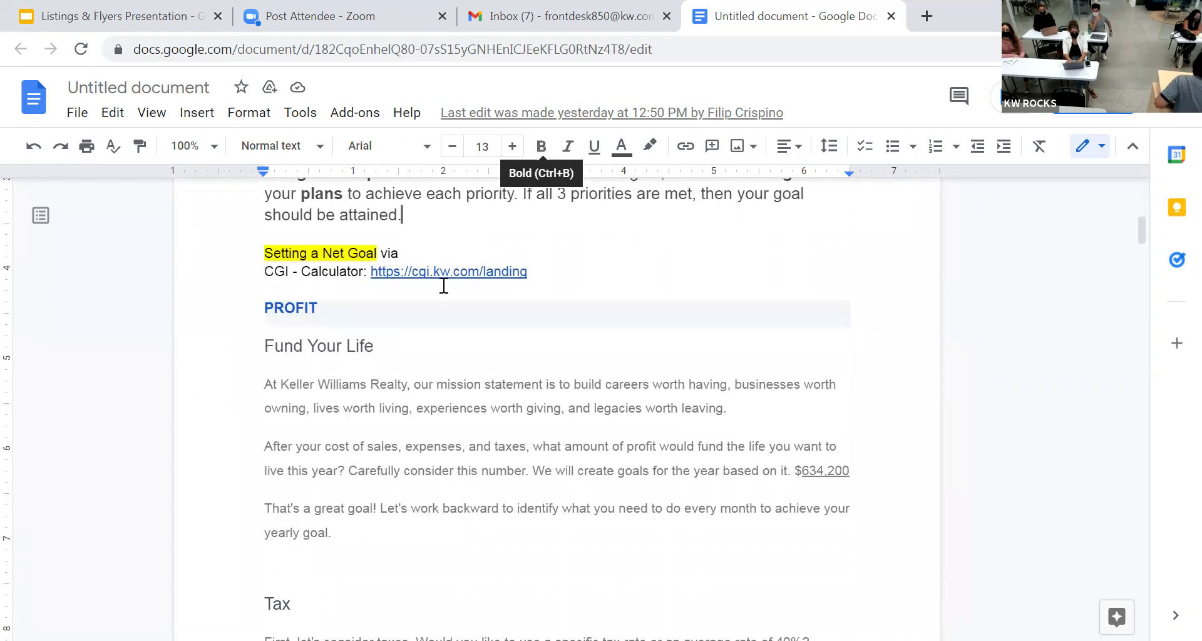
Open the CGI Calculator link under "Setting a Net Goal" in the notes and sign in with the prefilled credentials.
right_click(425, 267)
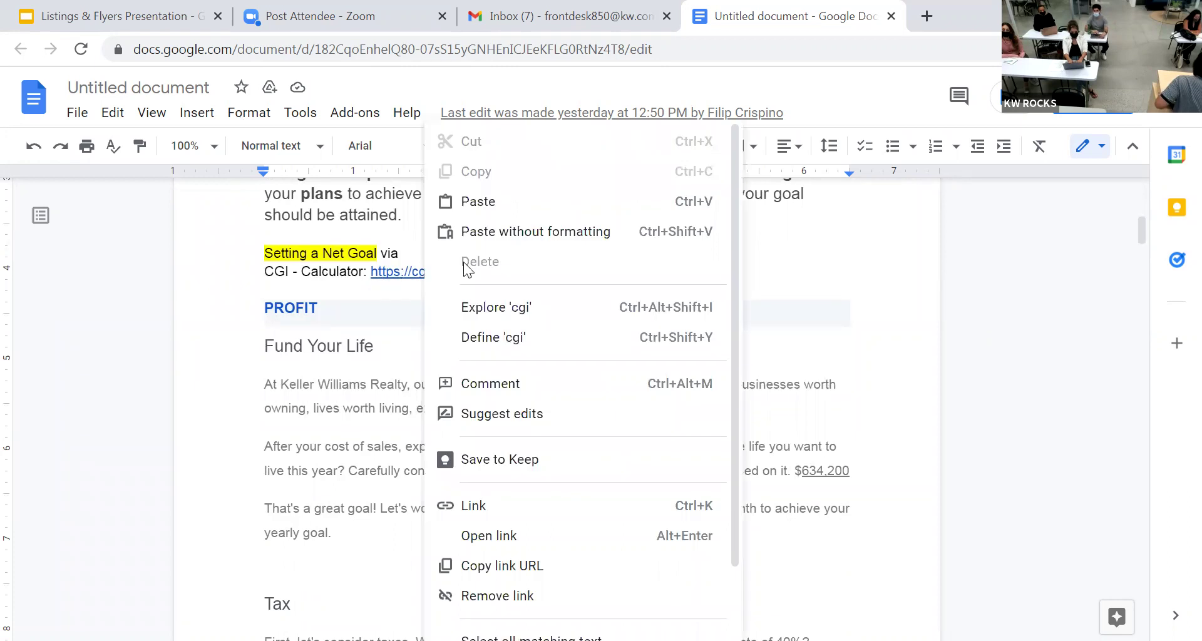
left_click(415, 276)
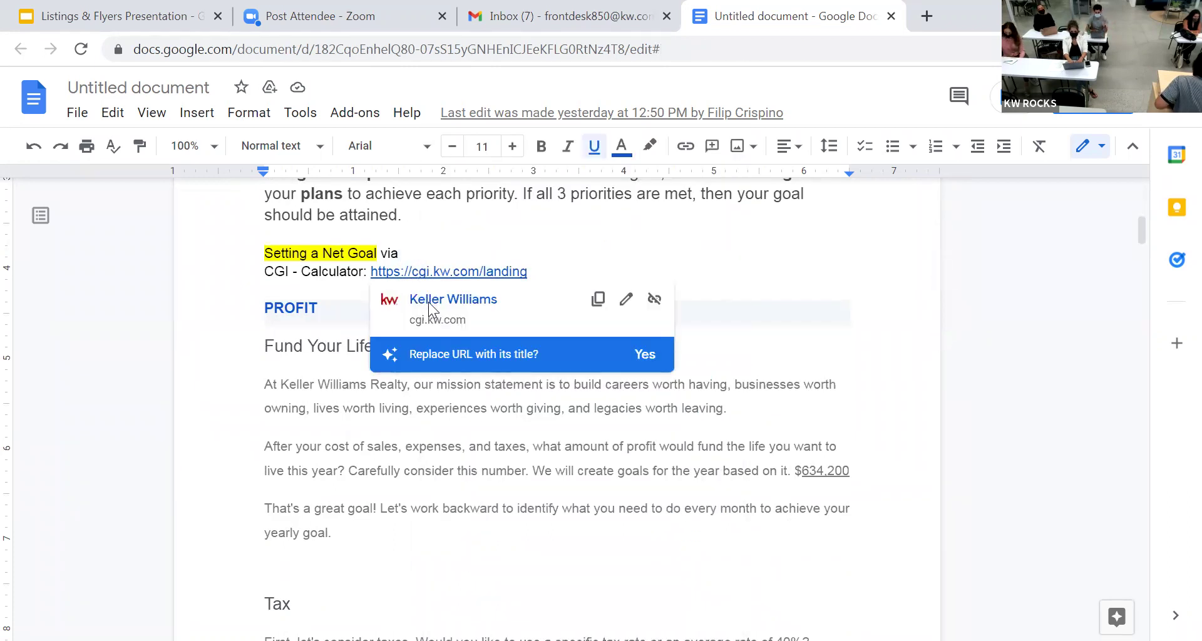
left_click(430, 302)
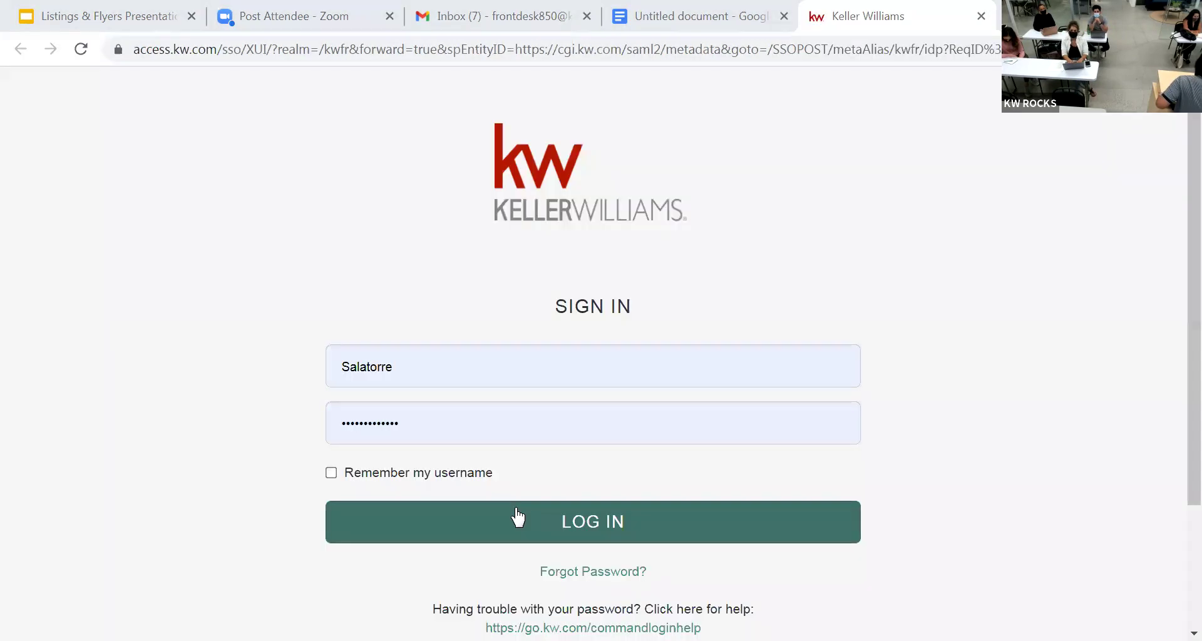
left_click(513, 508)
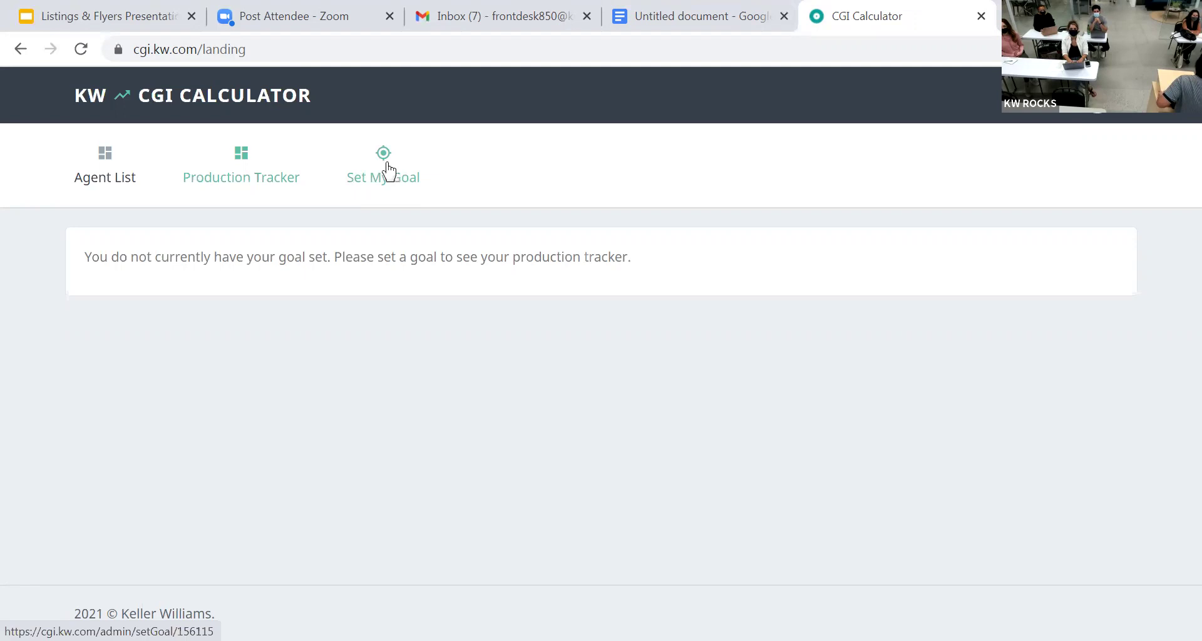
In the personal goal-setting form, enter a profit of 100000, tax of 40% and a royalty cap of 3000.
left_click(419, 186)
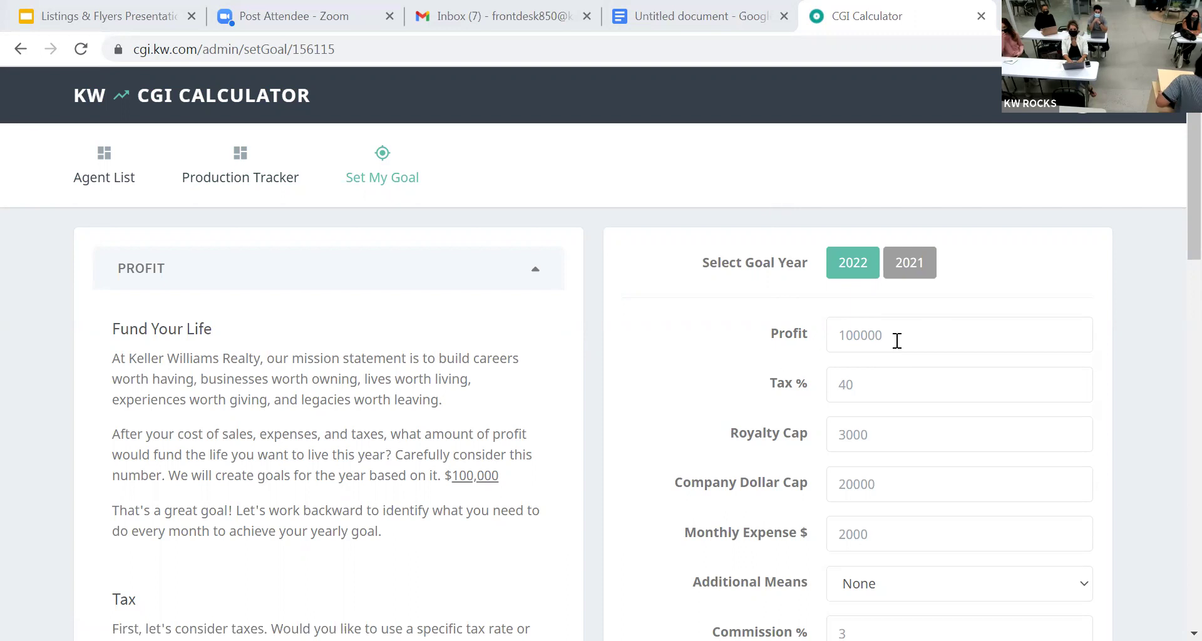
left_click_drag(896, 341, 813, 326)
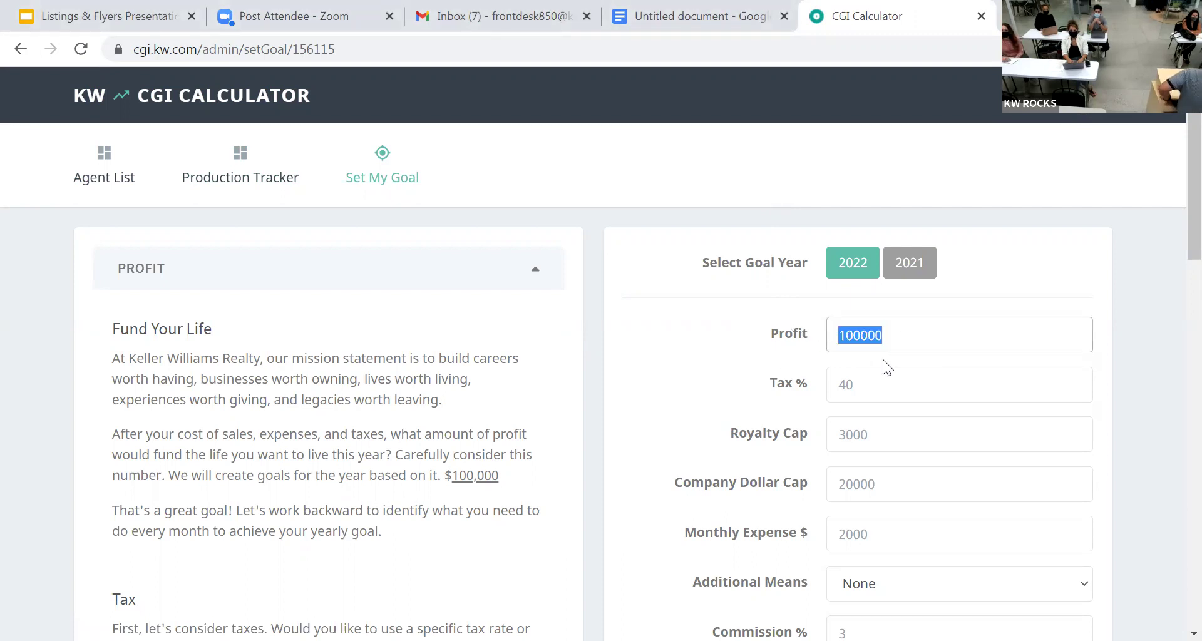
left_click(889, 381)
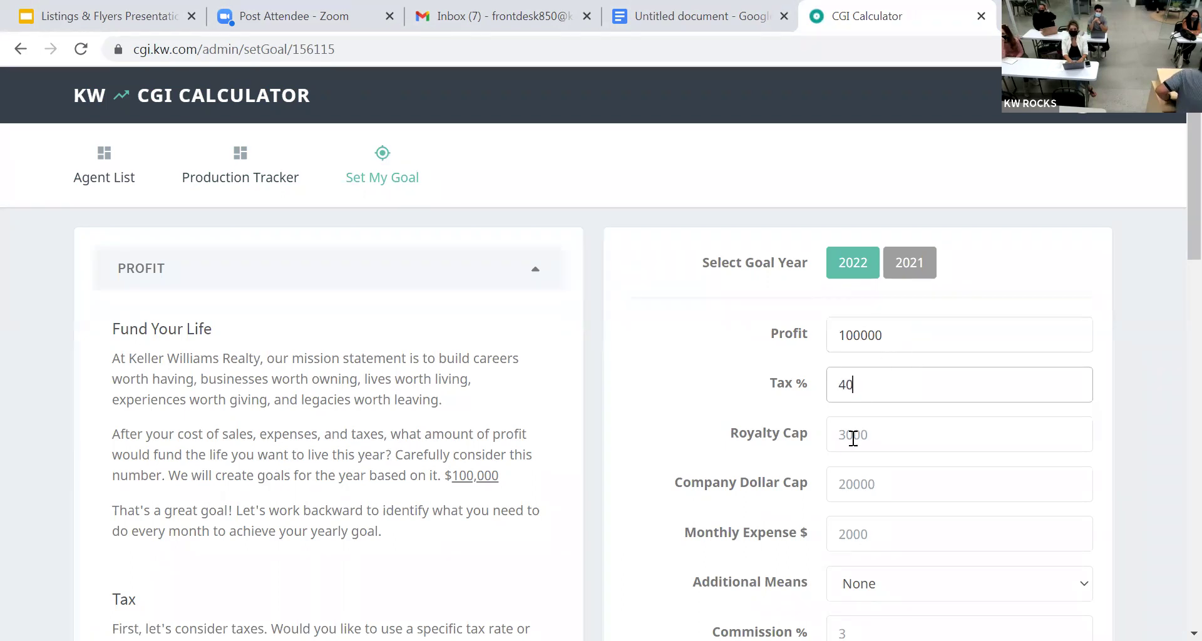
left_click(890, 437)
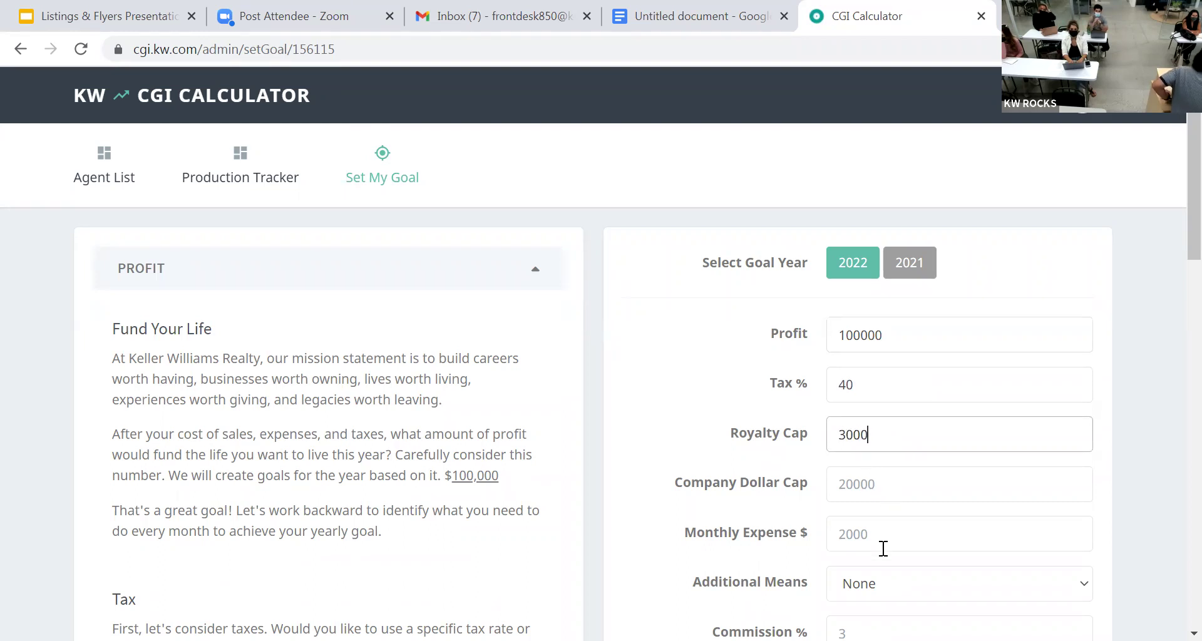
Set the monthly expense to $500 and the commission to 2.5%.
left_click_drag(897, 542, 803, 516)
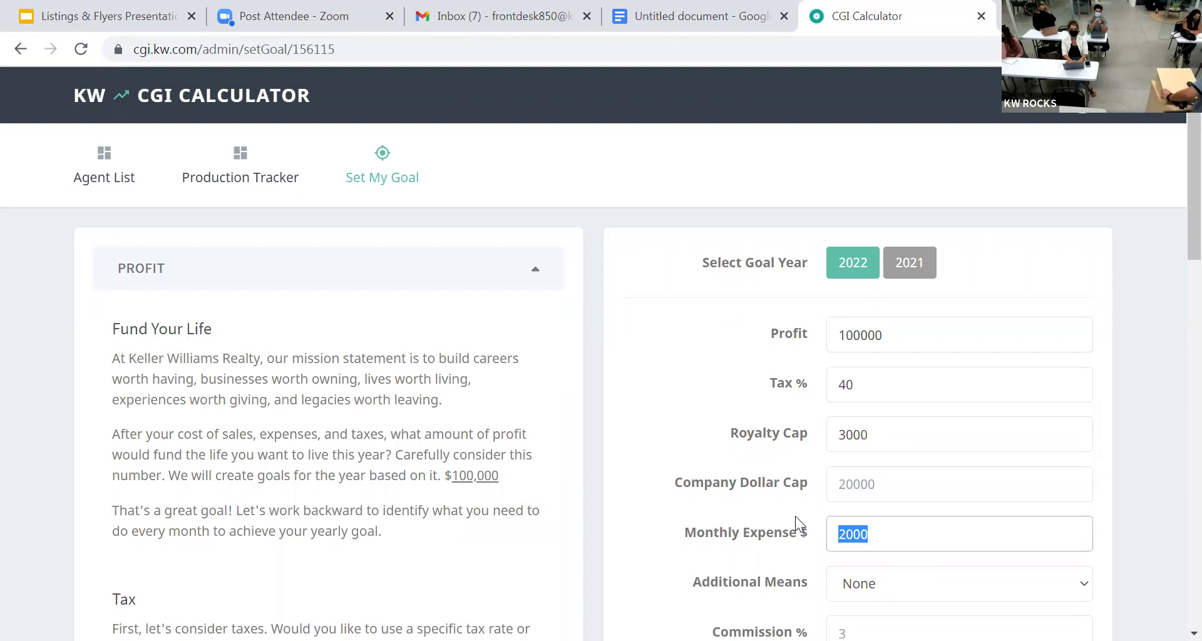
type("500")
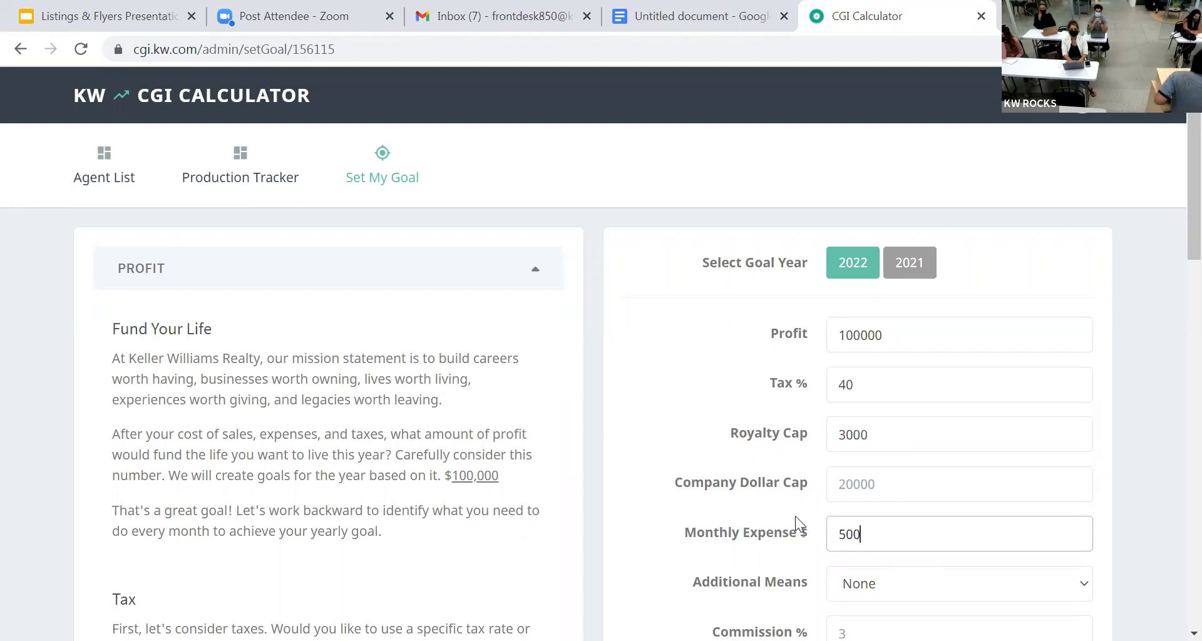
left_click(808, 532)
scroll(808, 532, "down", 2)
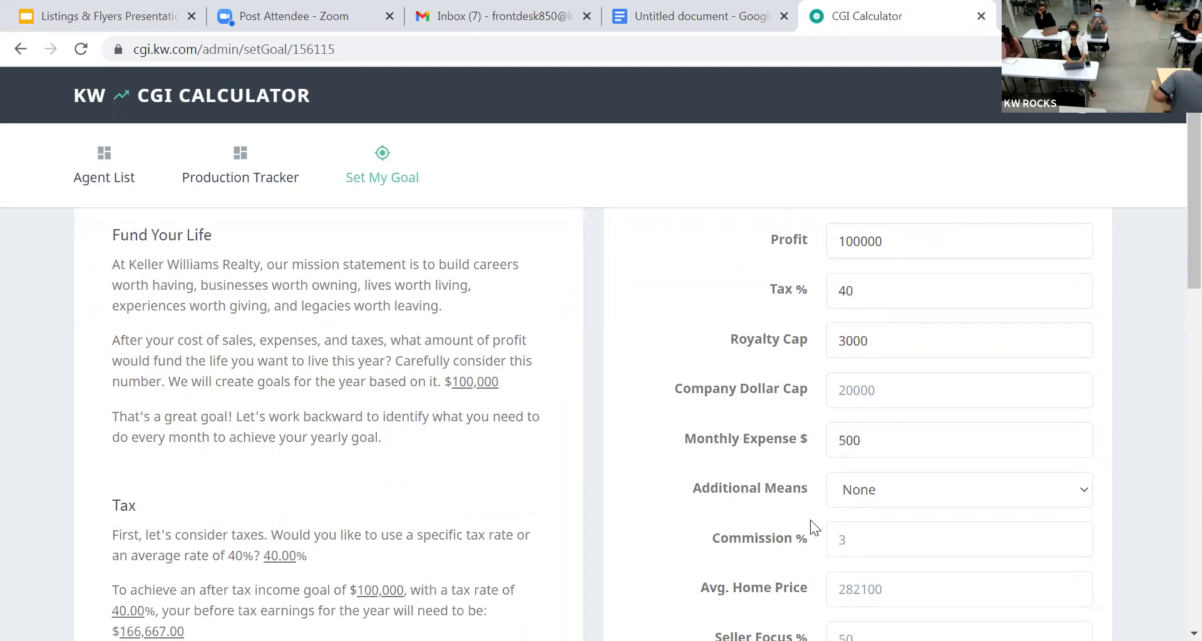
left_click_drag(880, 539, 747, 522)
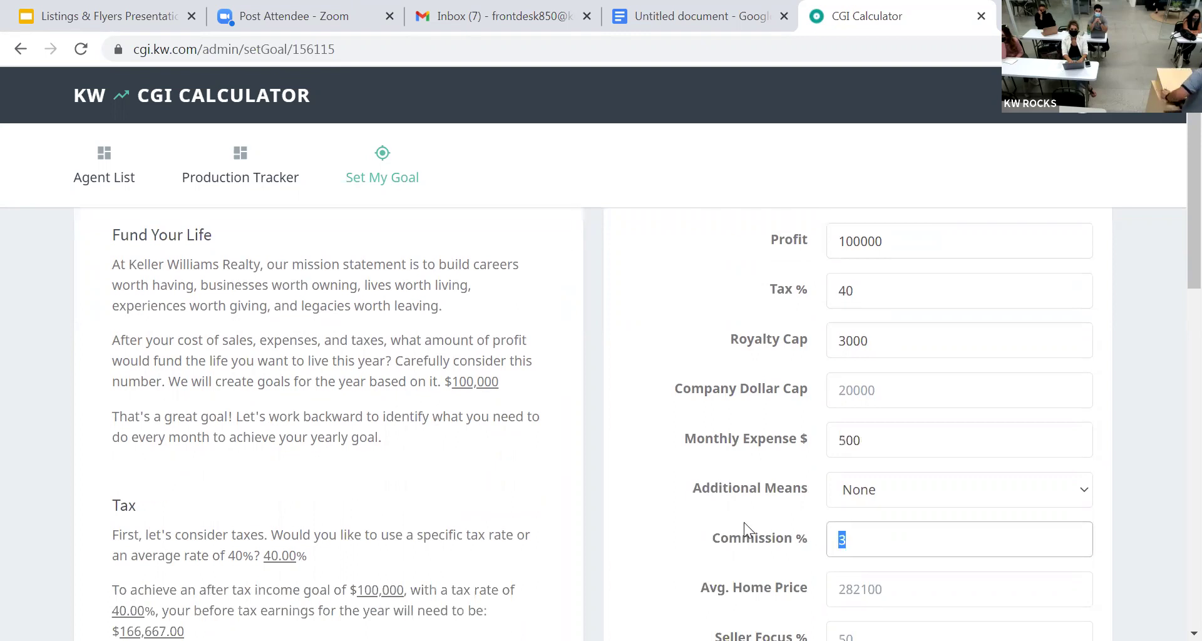
type("2.5")
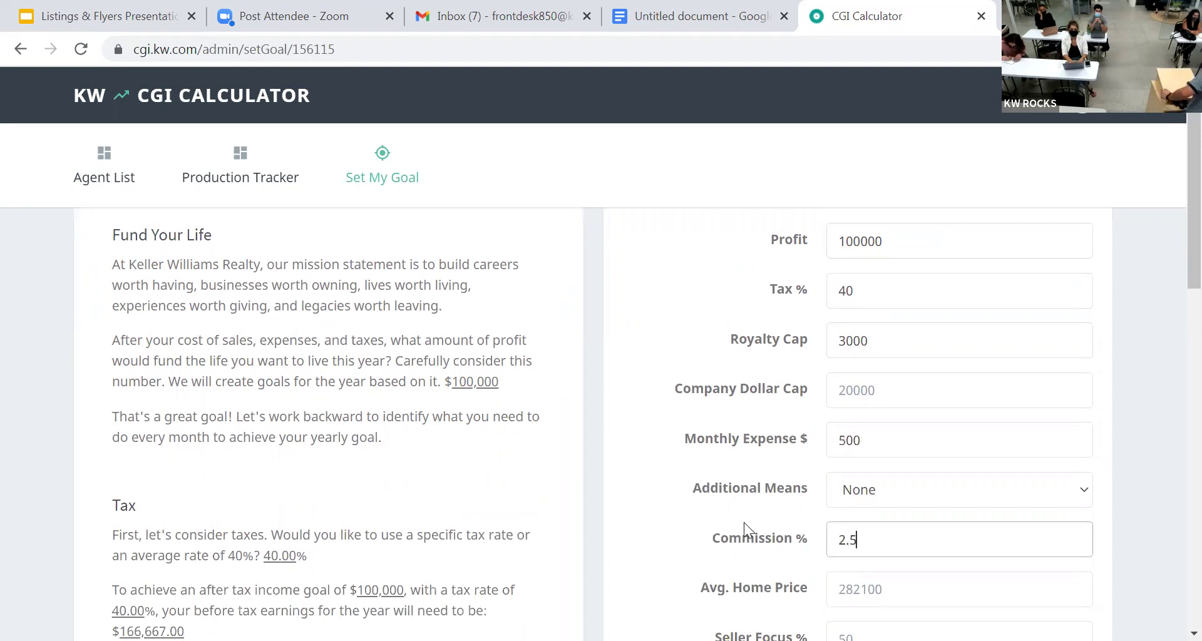
left_click(753, 548)
Set the average home price to 999999 and the seller focus to 50%.
left_click_drag(952, 577, 633, 527)
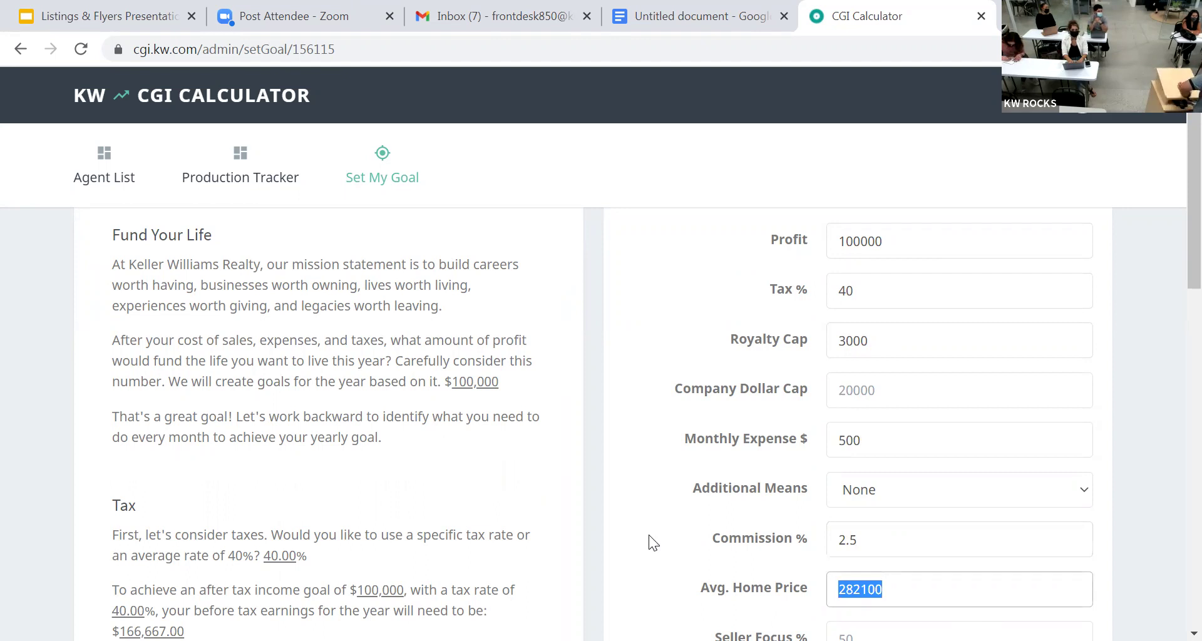
type("999999")
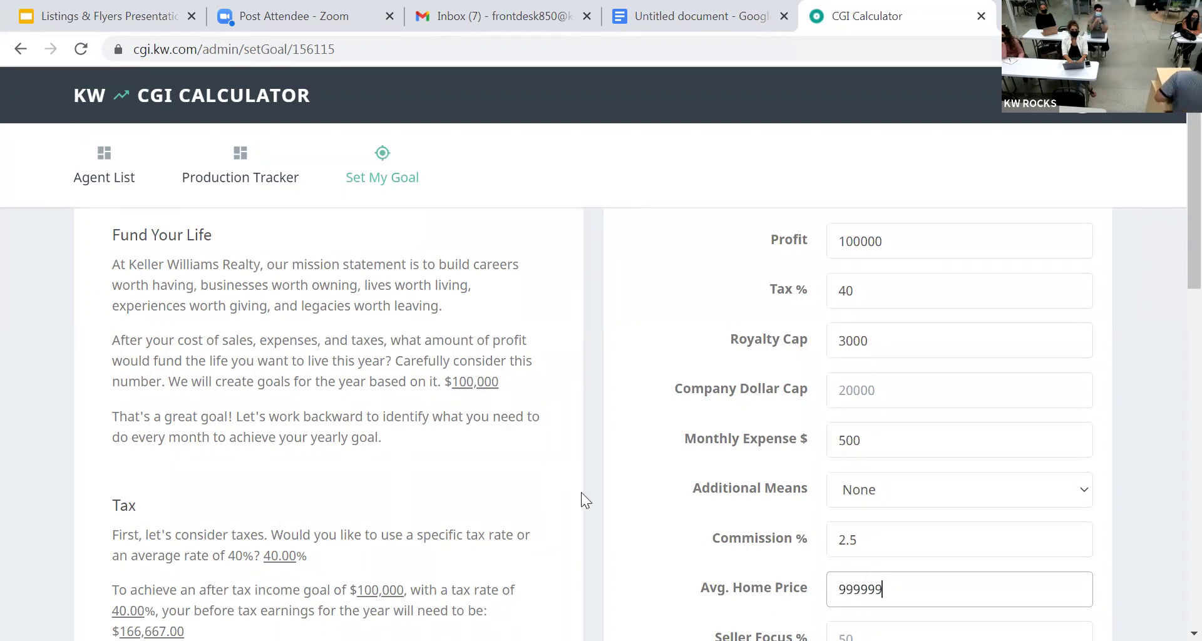
scroll(781, 544, "down", 3)
left_click(876, 456)
type("50")
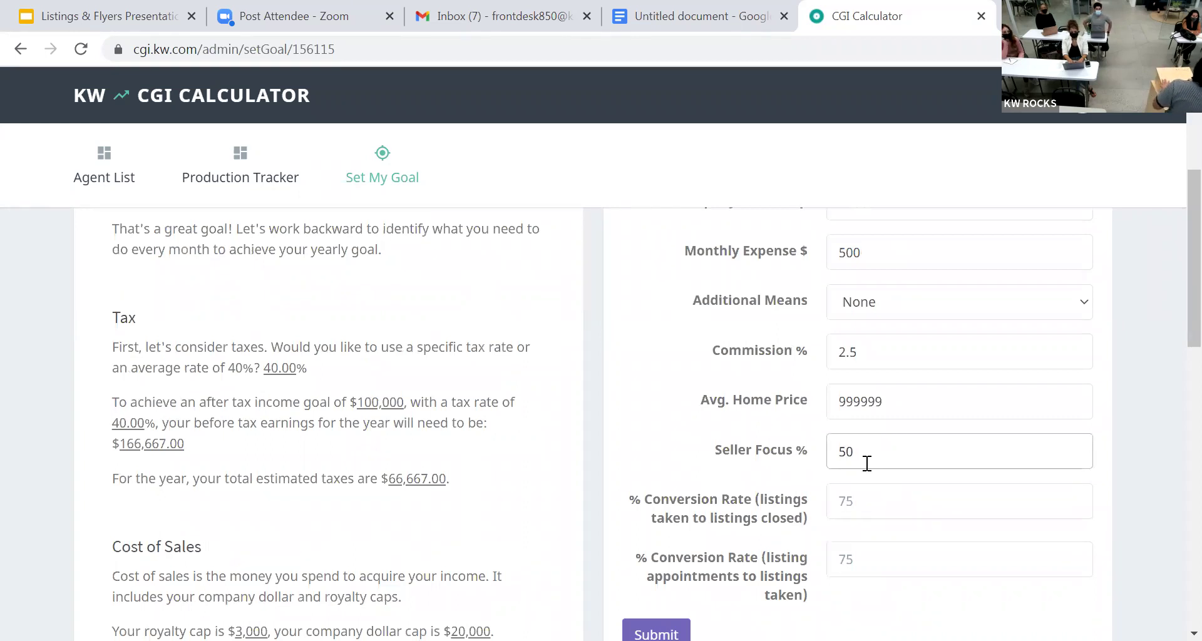
Enter 75% for both listing conversion rates and submit the goal.
scroll(863, 463, "down", 2)
left_click(868, 408)
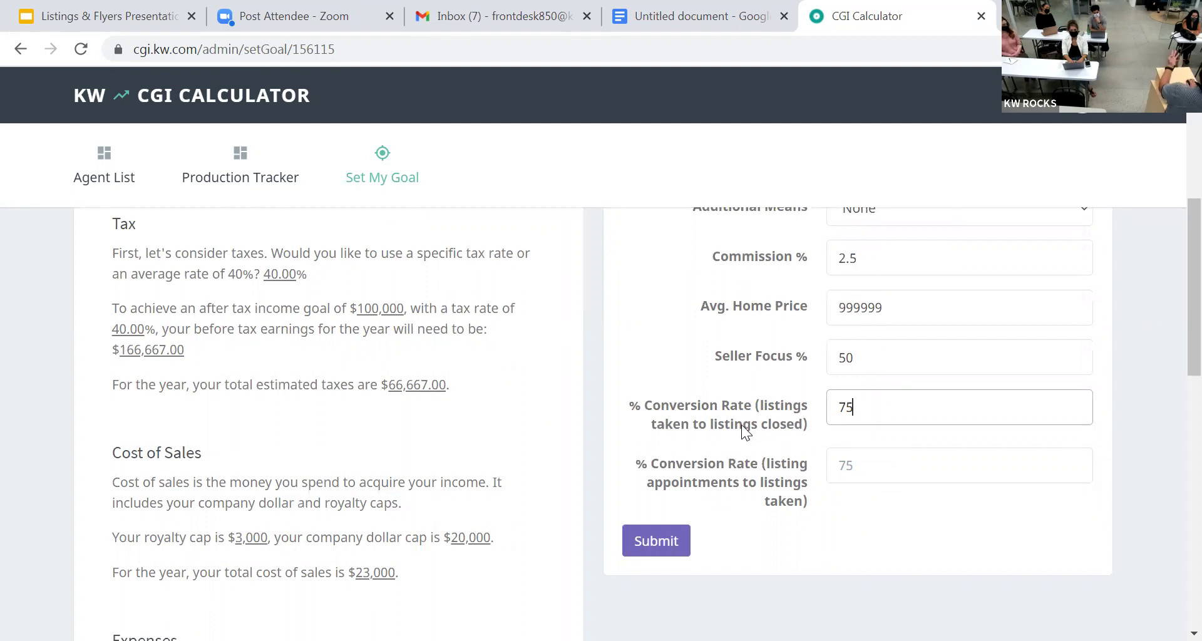
left_click(884, 460)
type("75")
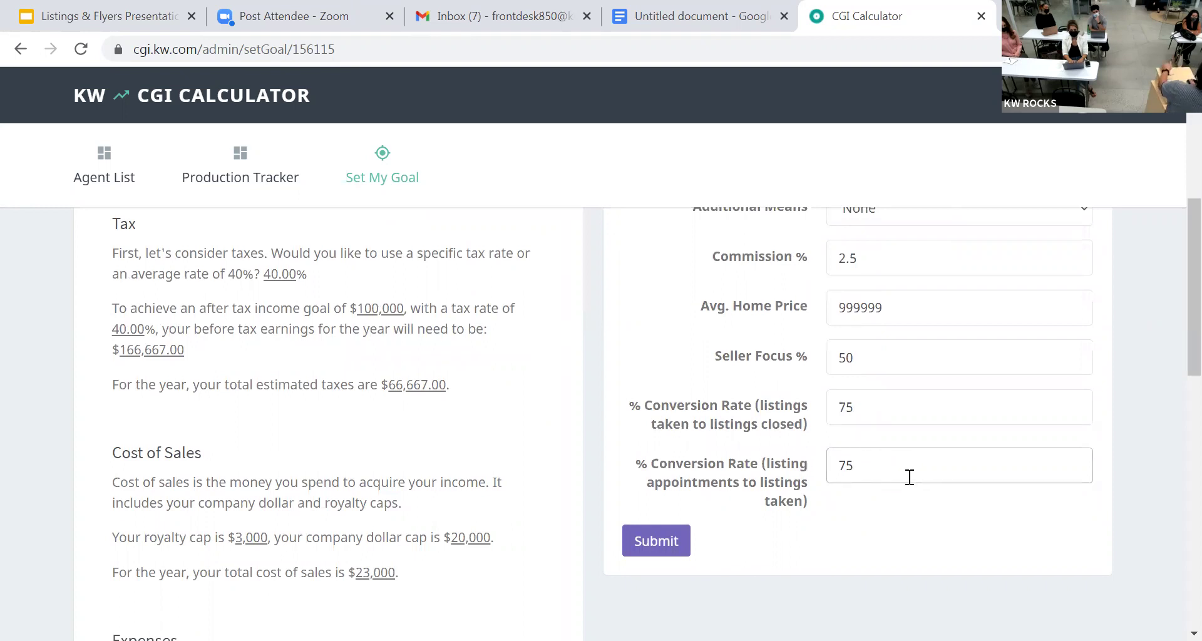
left_click(670, 544)
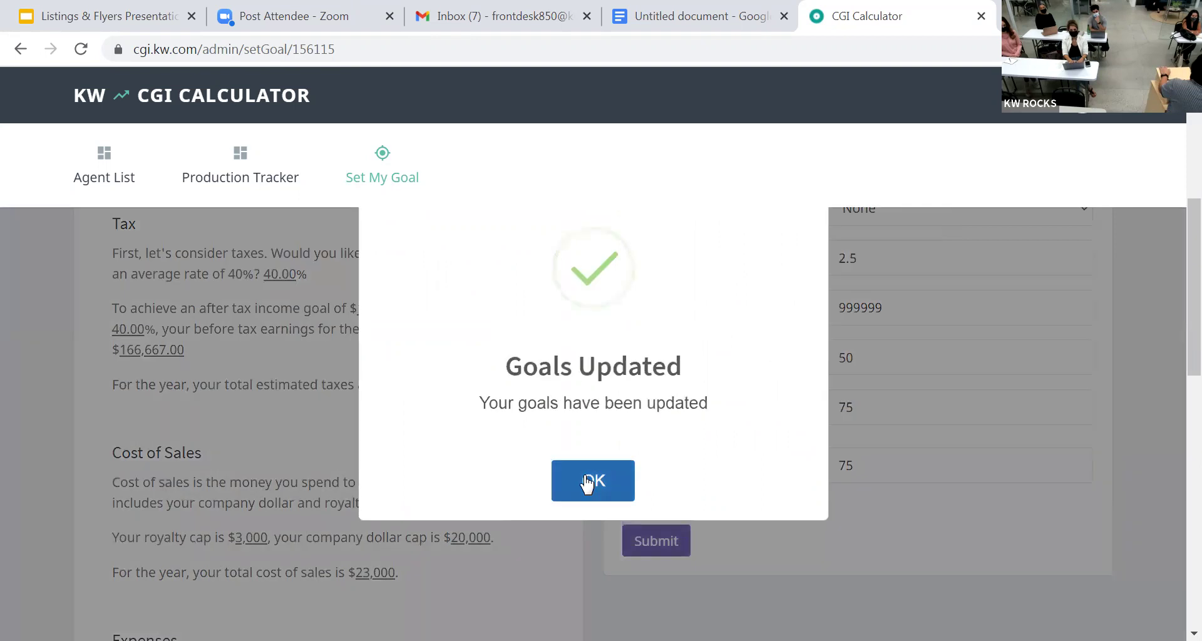
left_click(588, 481)
Examine the profit breakdown covering tax, cost of sales, expenses and the yearly and monthly gross commission income goals.
scroll(410, 303, "down", 2)
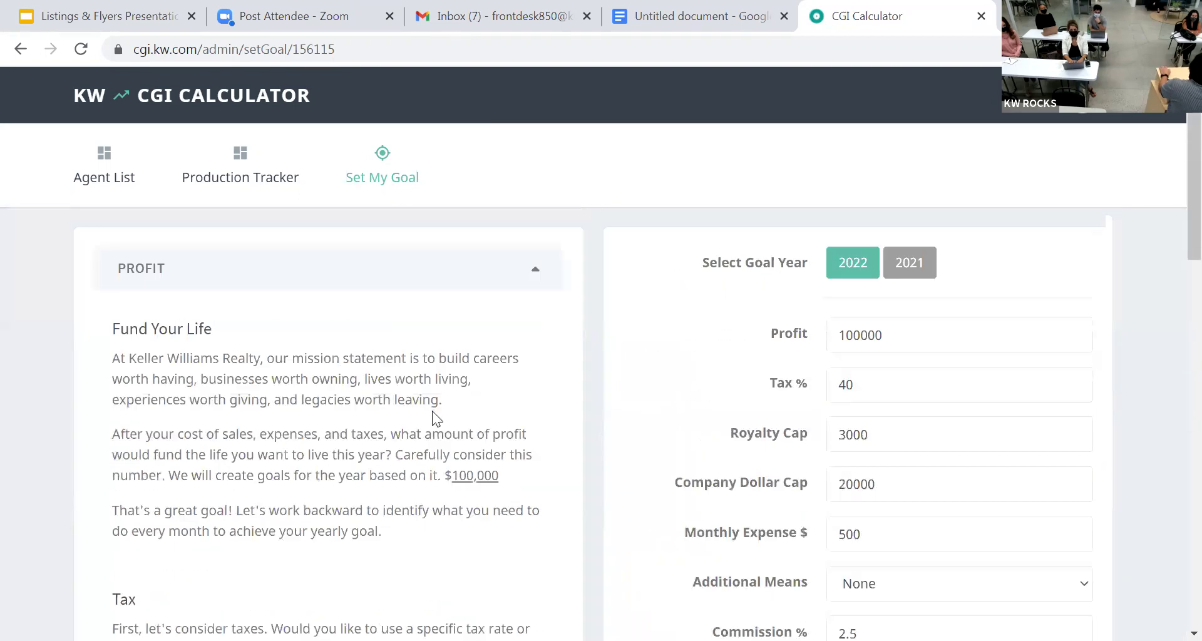
scroll(472, 435, "down", 3)
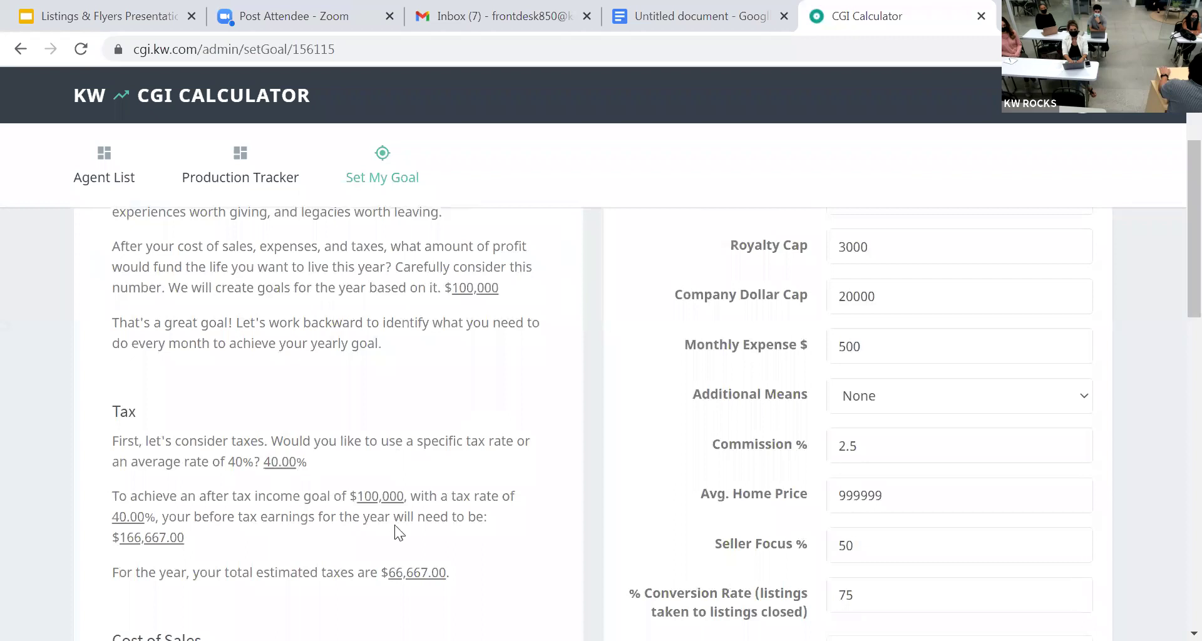
scroll(376, 485, "down", 3)
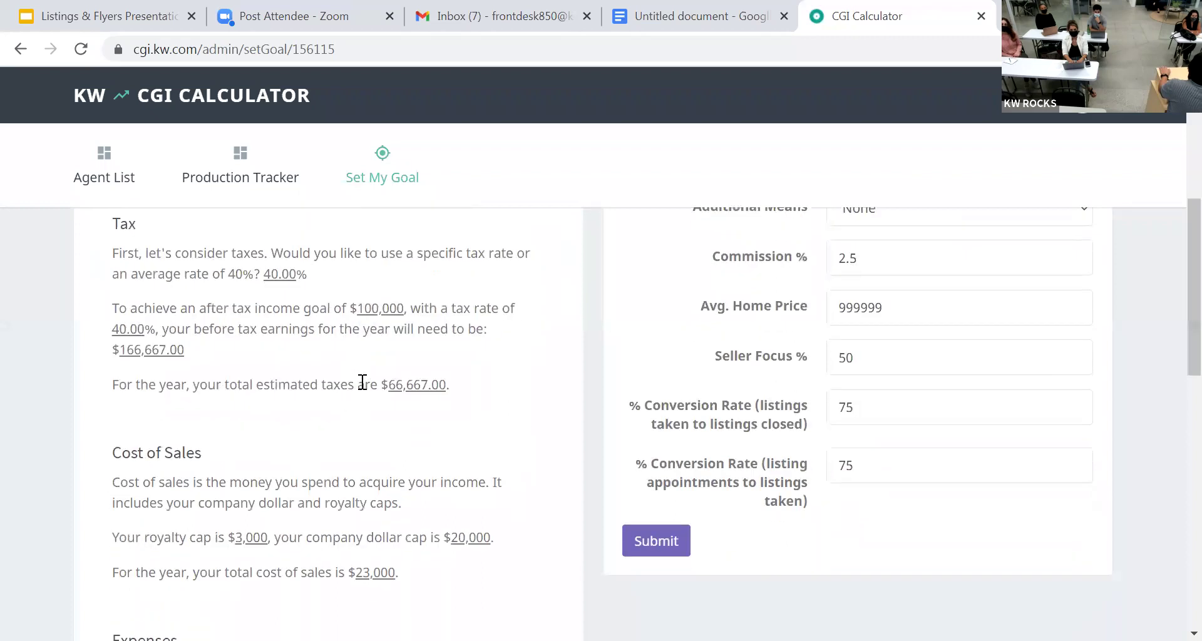
left_click_drag(88, 337, 207, 359)
left_click(208, 360)
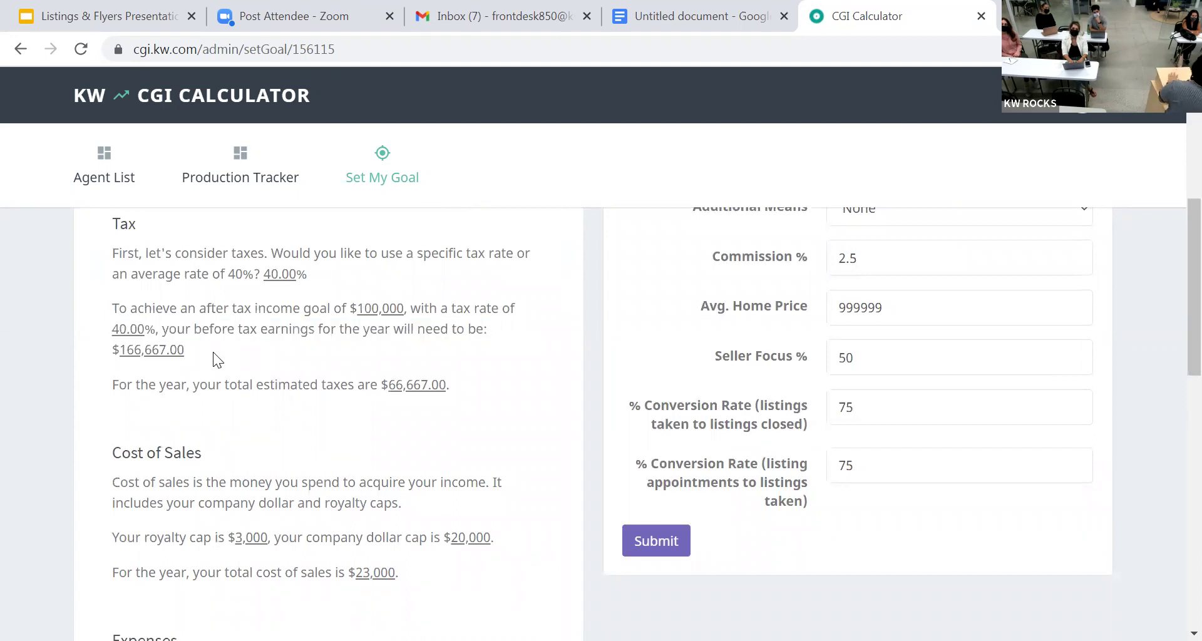
scroll(212, 351, "down", 3)
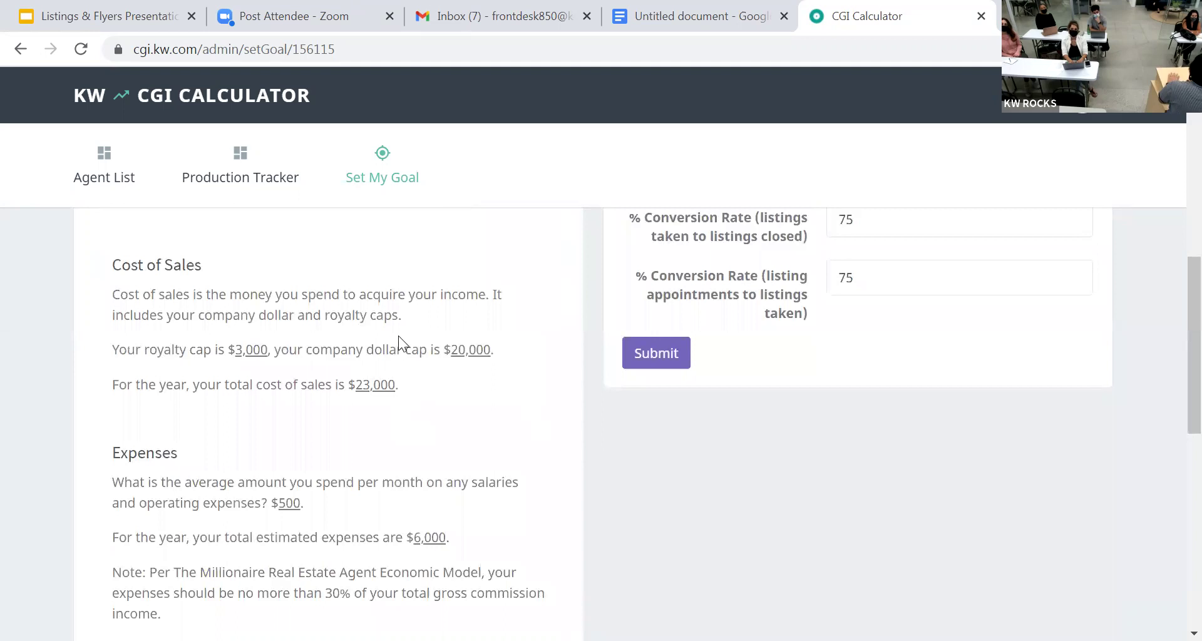
scroll(398, 338, "down", 3)
scroll(435, 363, "down", 3)
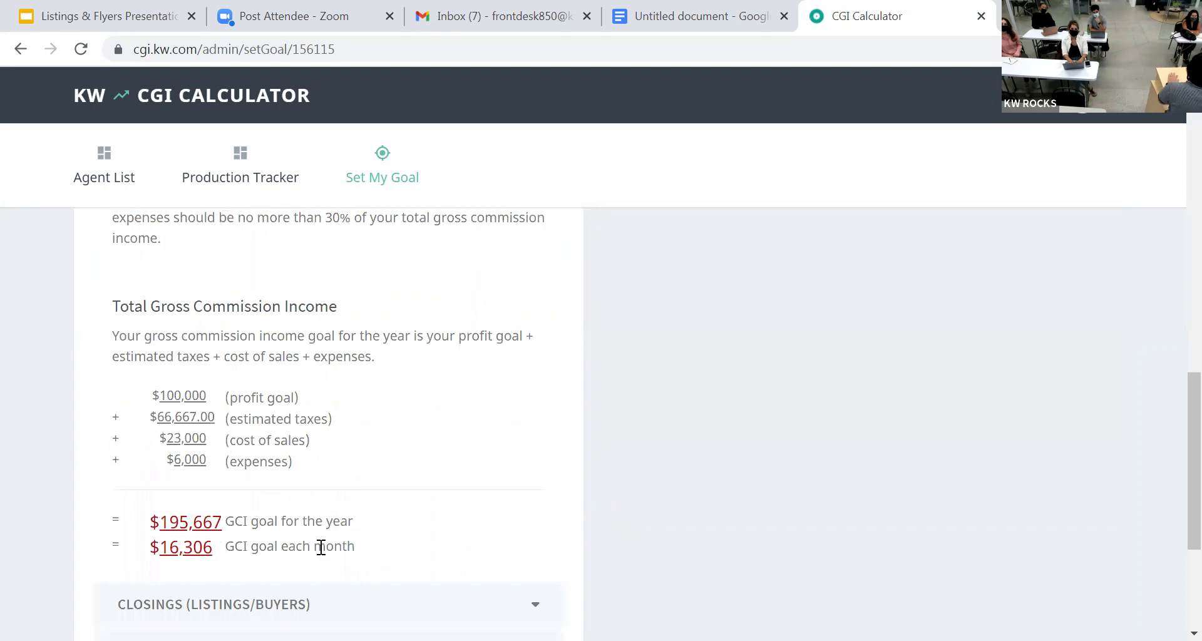
scroll(326, 537, "down", 2)
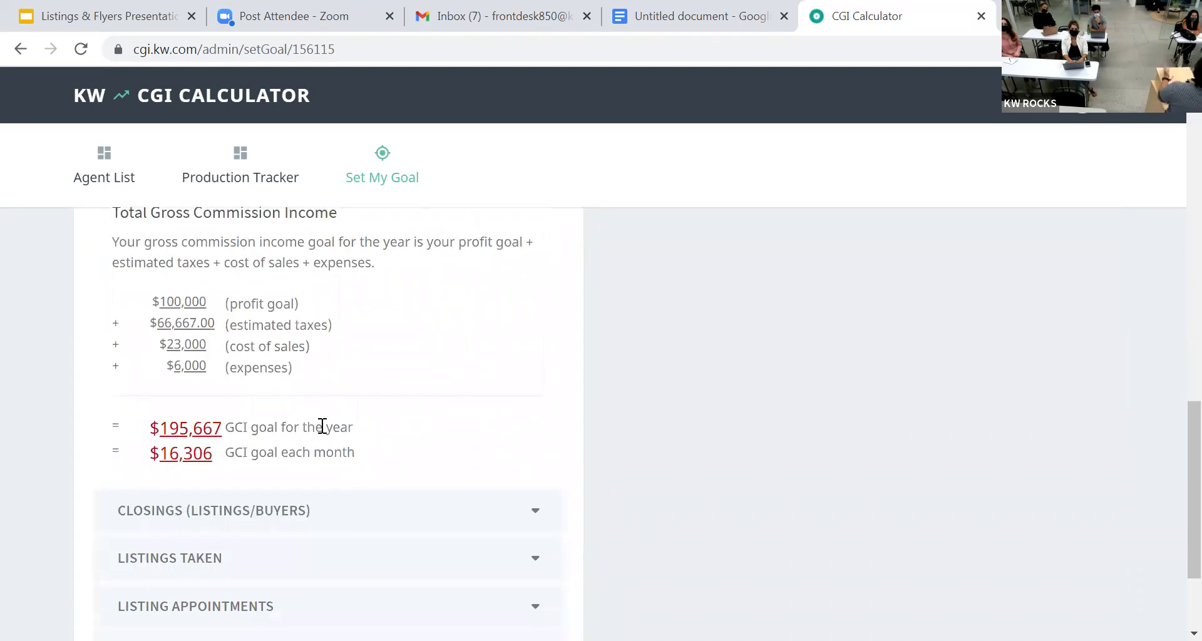
Expand and read the closings, listings taken and listing appointments sections of the goal breakdown.
left_click(350, 511)
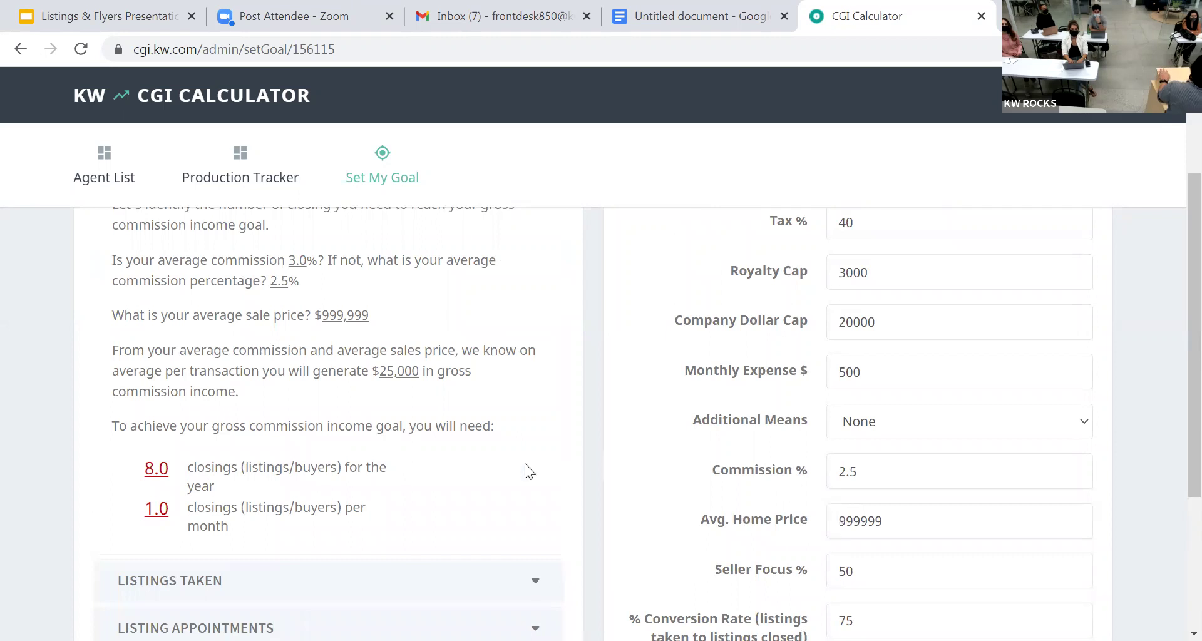
scroll(442, 450, "down", 3)
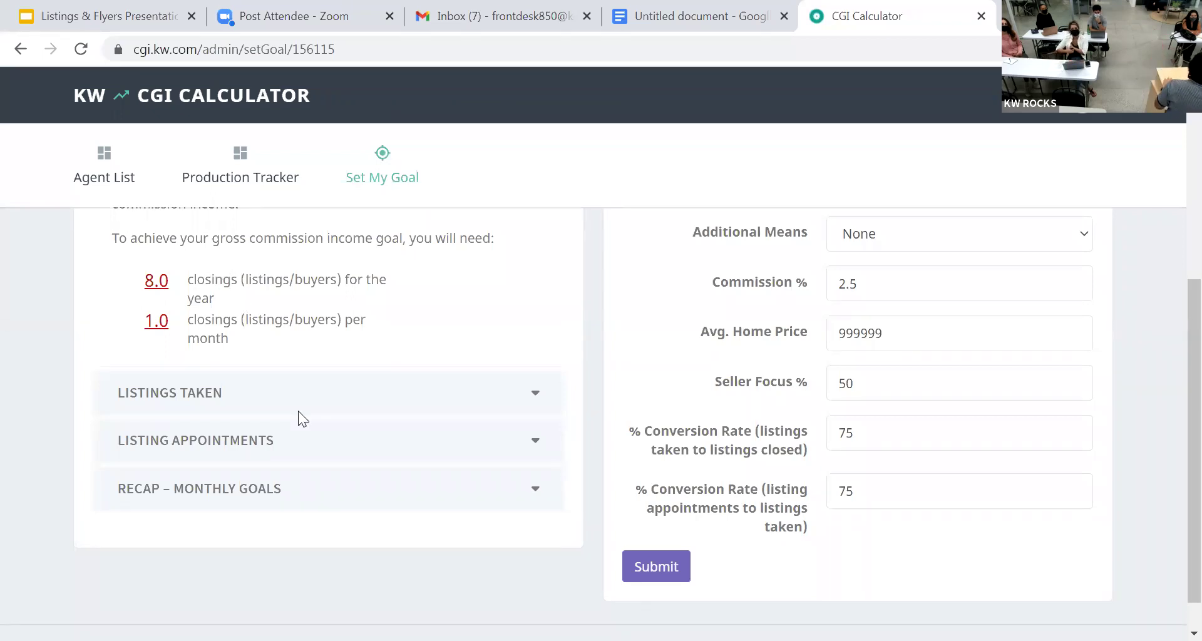
left_click(293, 390)
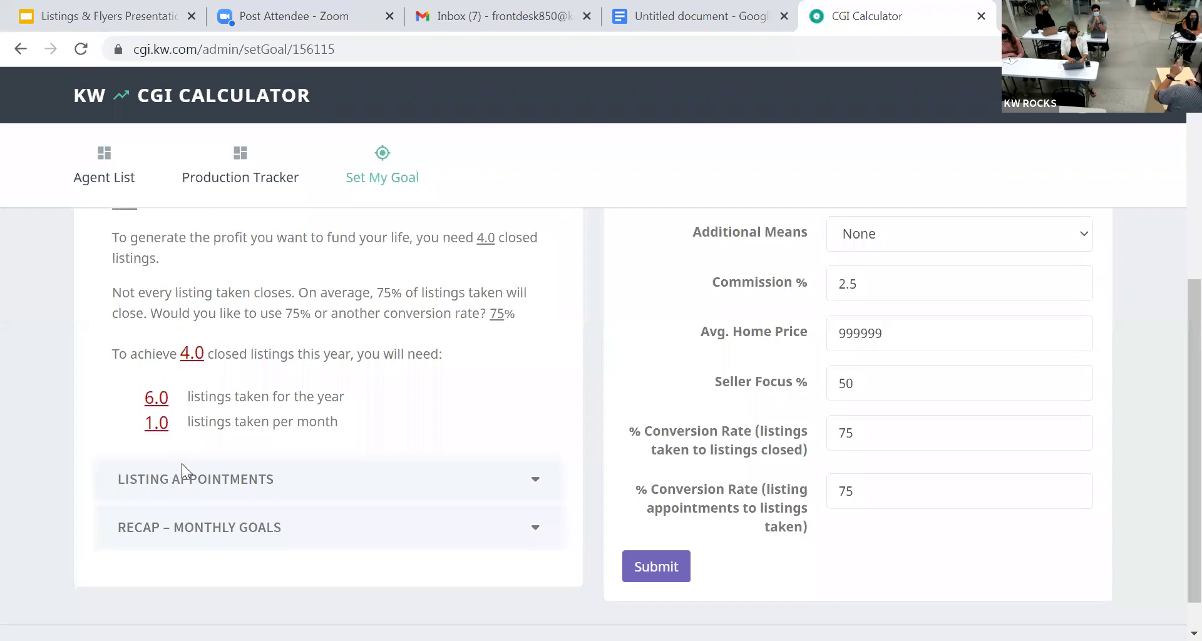
left_click(222, 479)
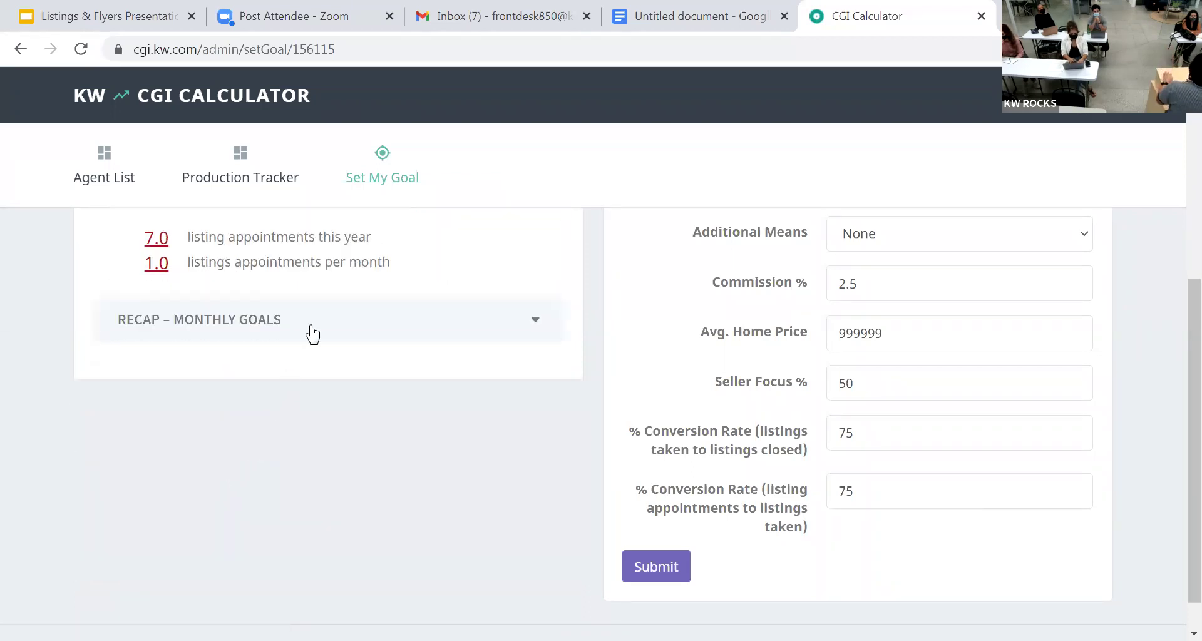
scroll(306, 327, "up", 4)
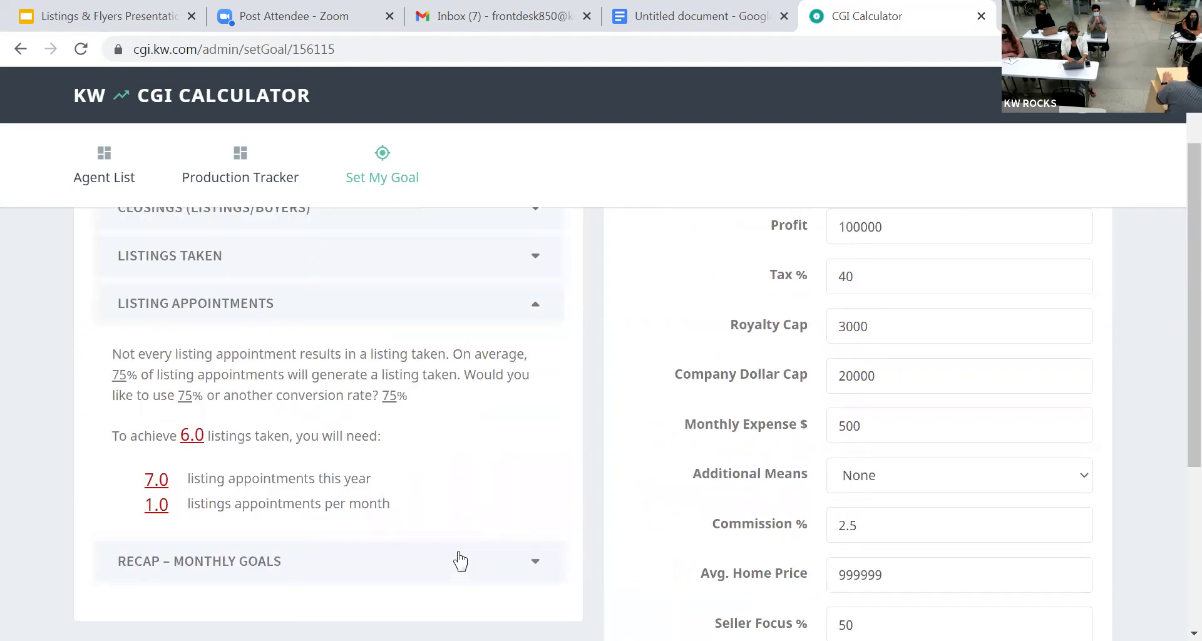
Expand and read the monthly goals recap, and dismiss the incoming mail notification.
scroll(473, 368, "down", 5)
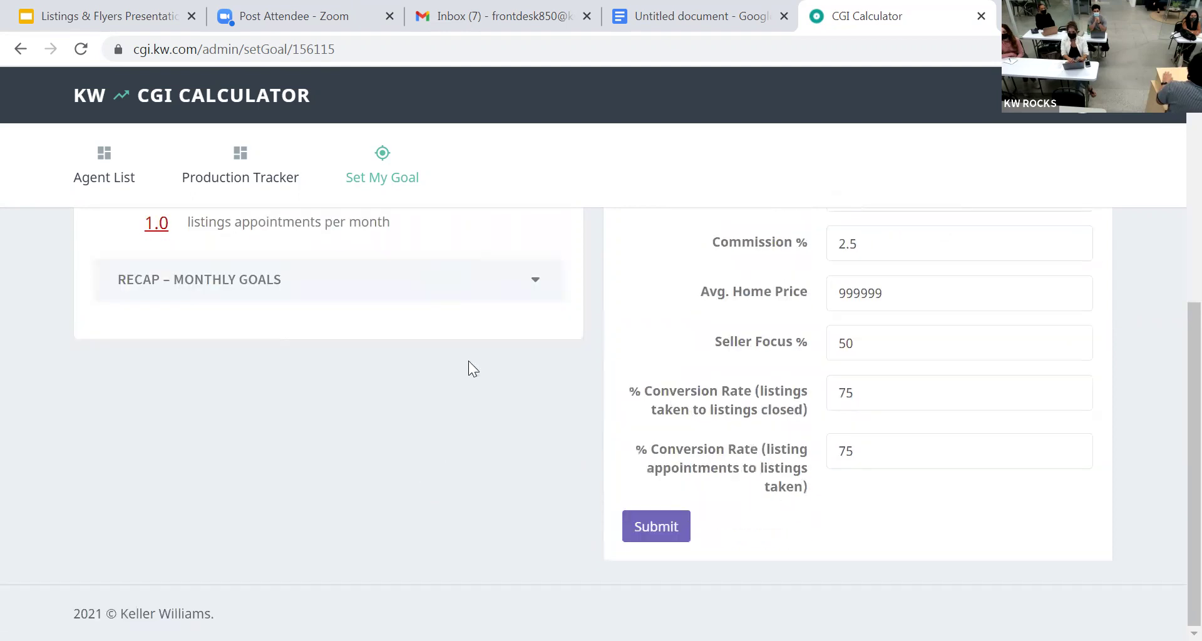
left_click(508, 283)
scroll(494, 297, "up", 5)
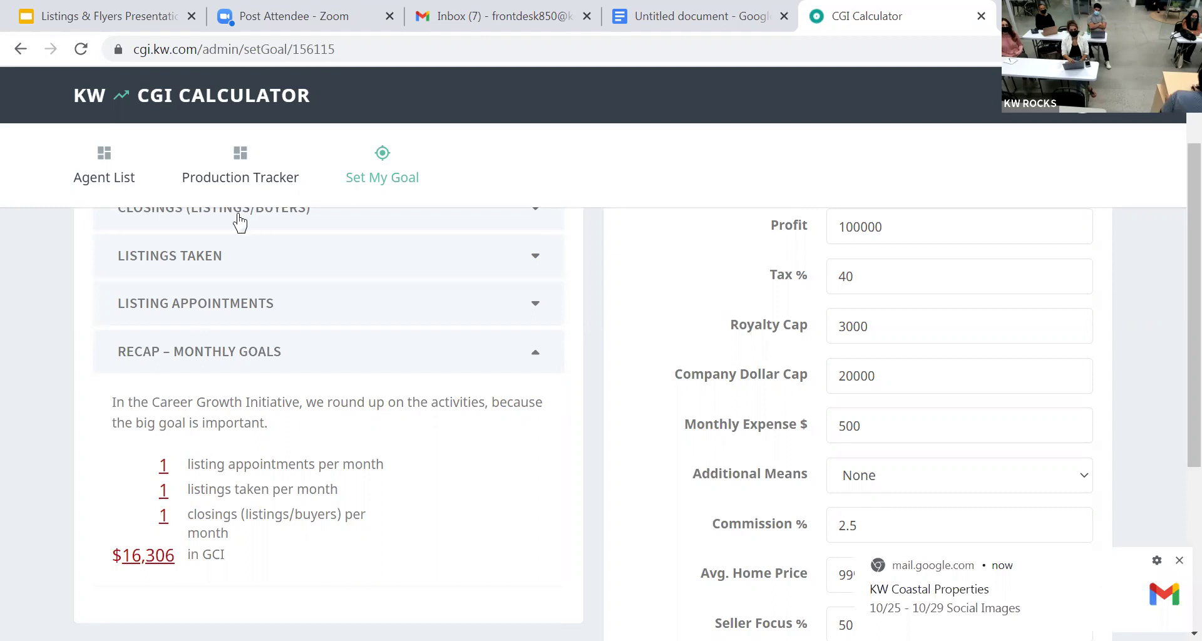
left_click(1178, 561)
Try a much larger 2022 profit goal of 10000000.
scroll(764, 385, "up", 2)
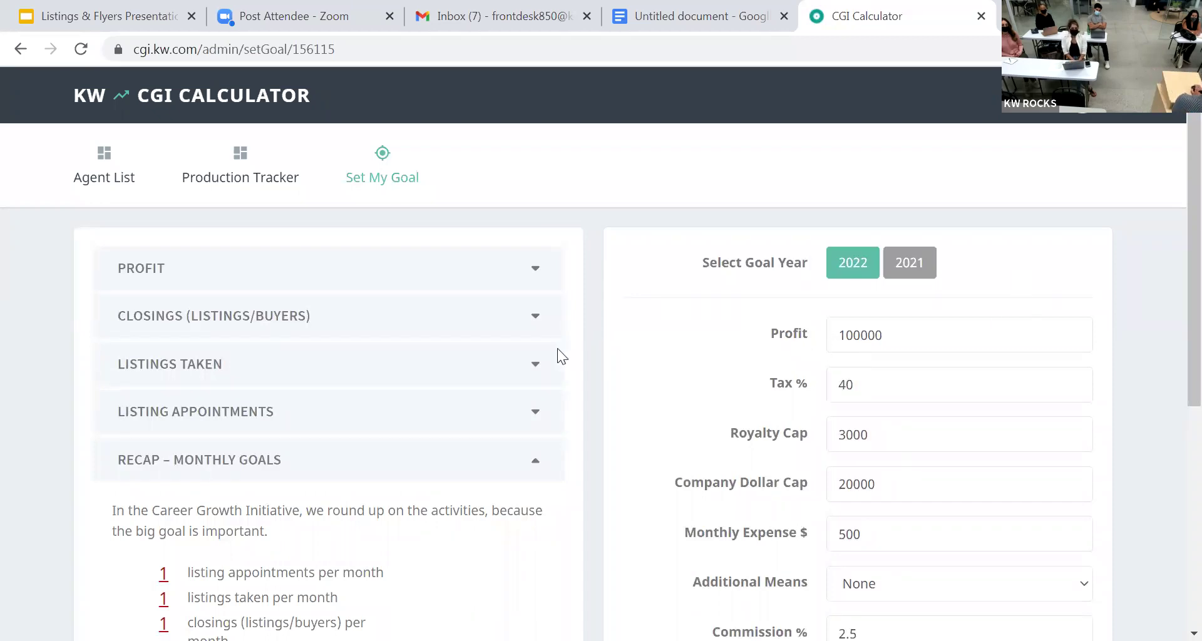
double_click(899, 337)
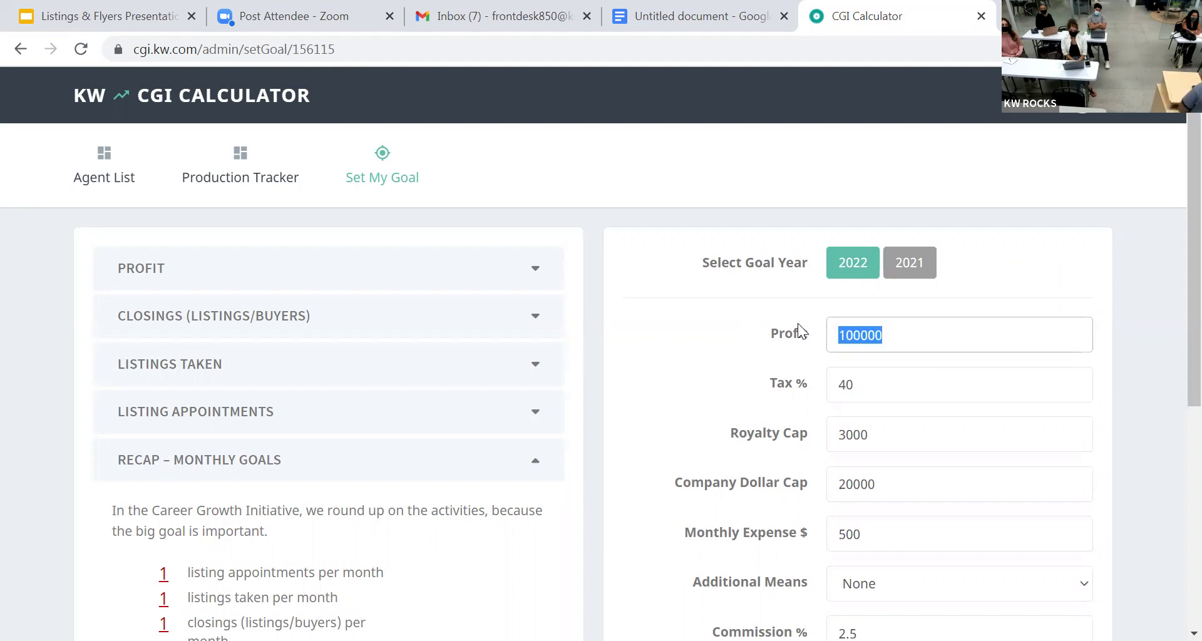
type("10")
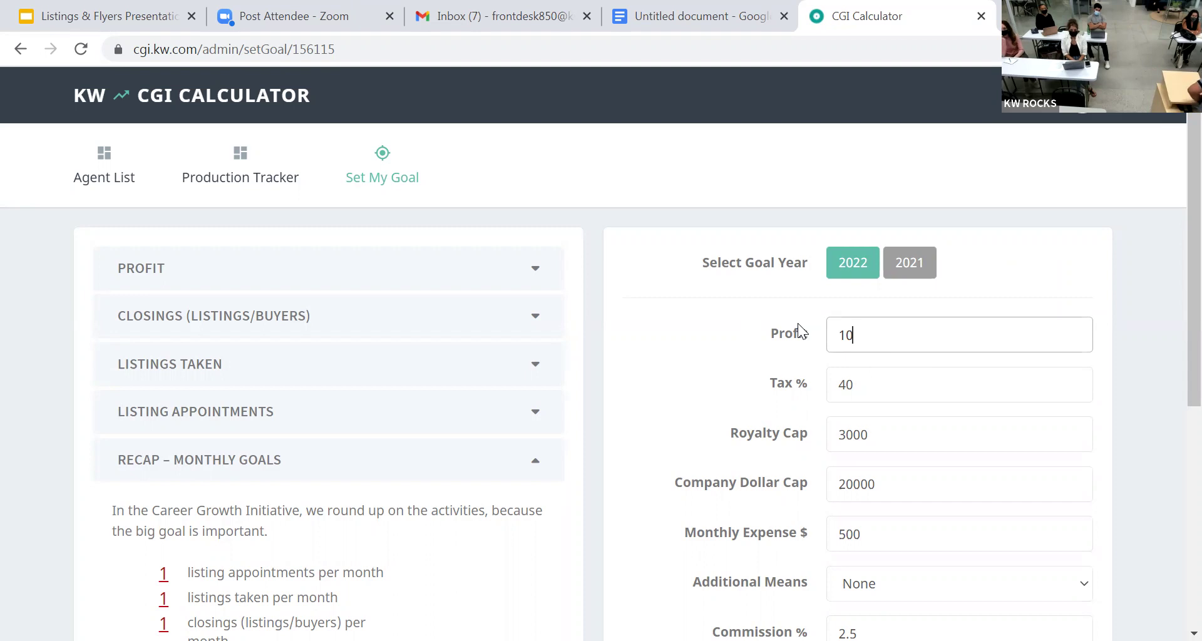
type("00000")
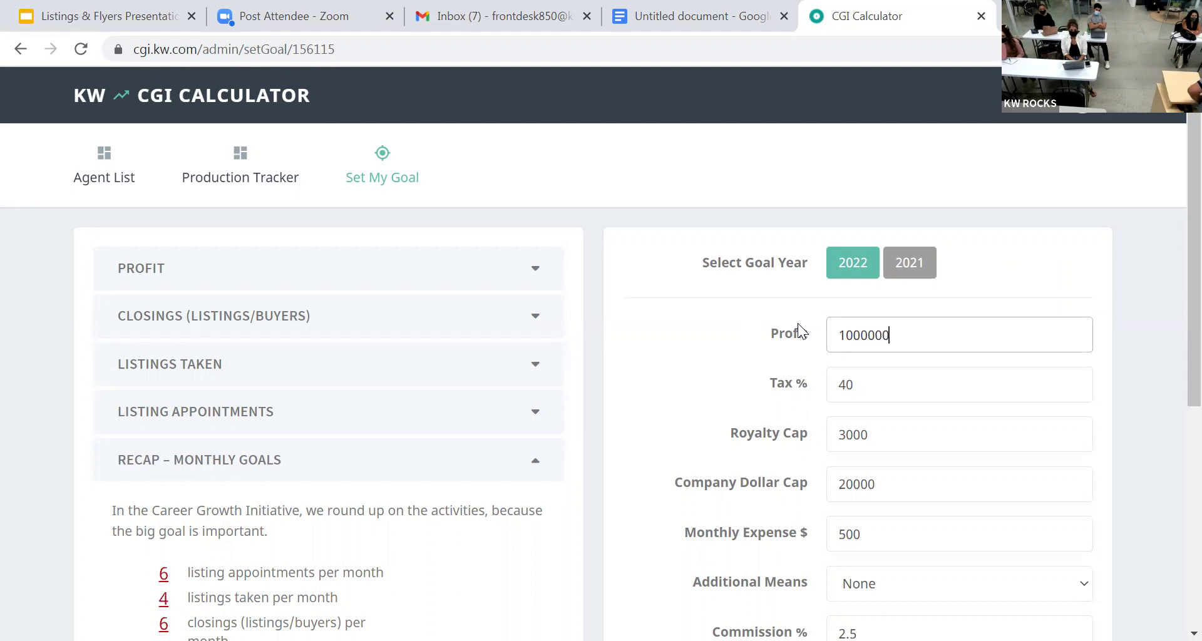
left_click(869, 332)
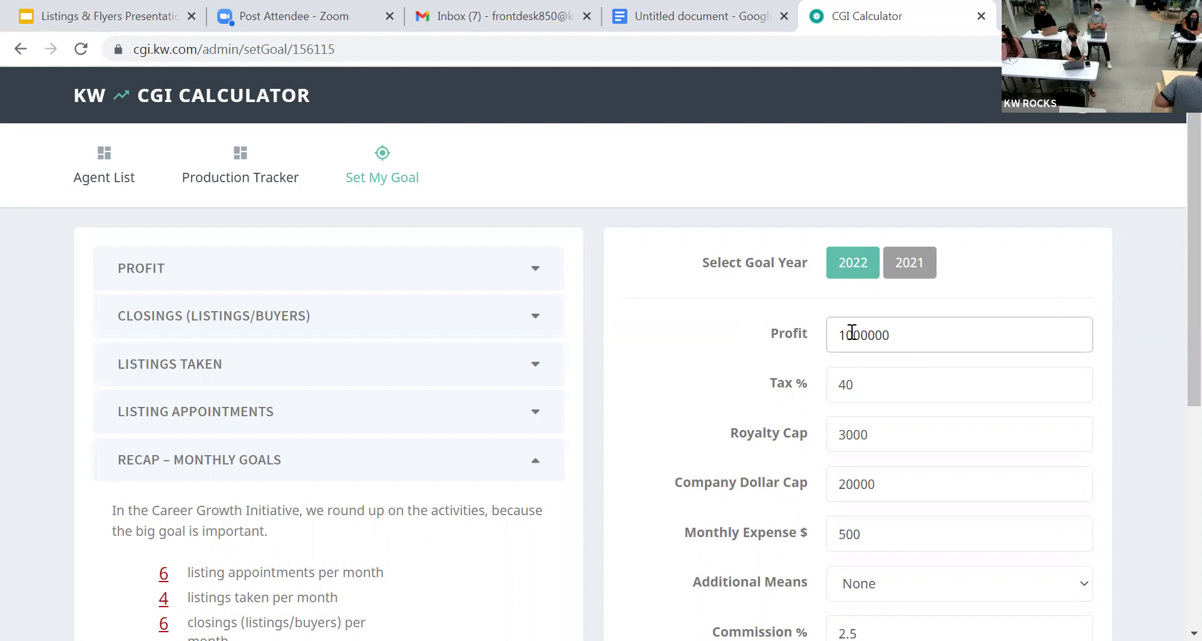
type("0")
left_click(899, 386)
Try a monthly expense of 10000 with the larger profit goal.
scroll(820, 378, "down", 4)
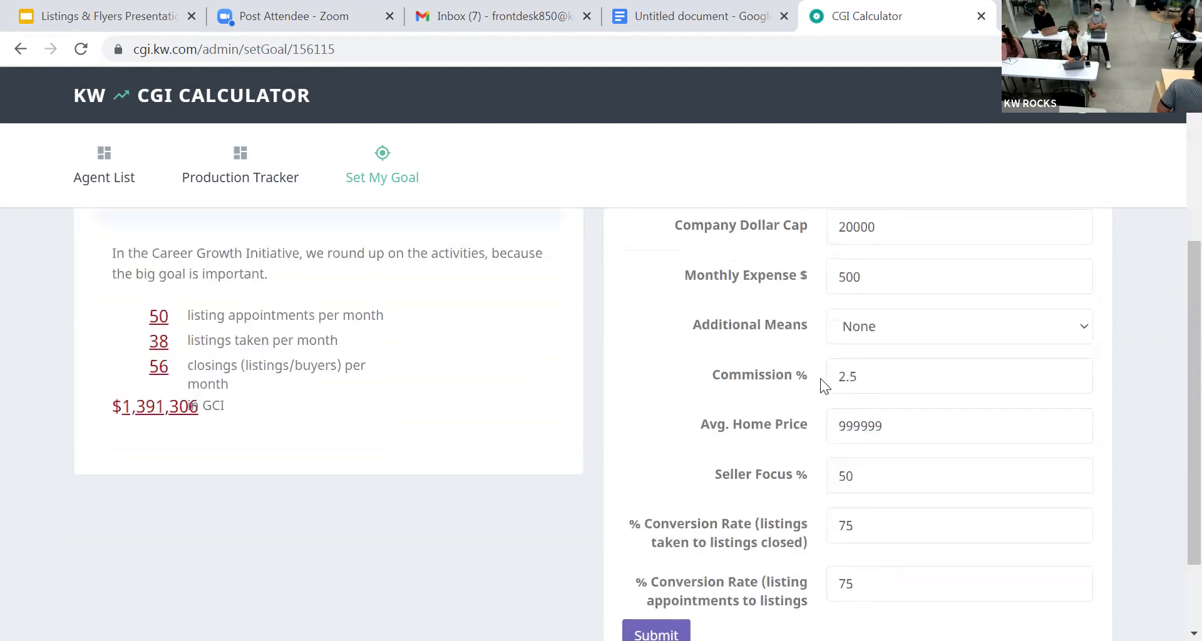
scroll(820, 378, "up", 3)
left_click_drag(889, 441, 806, 440)
type("10000")
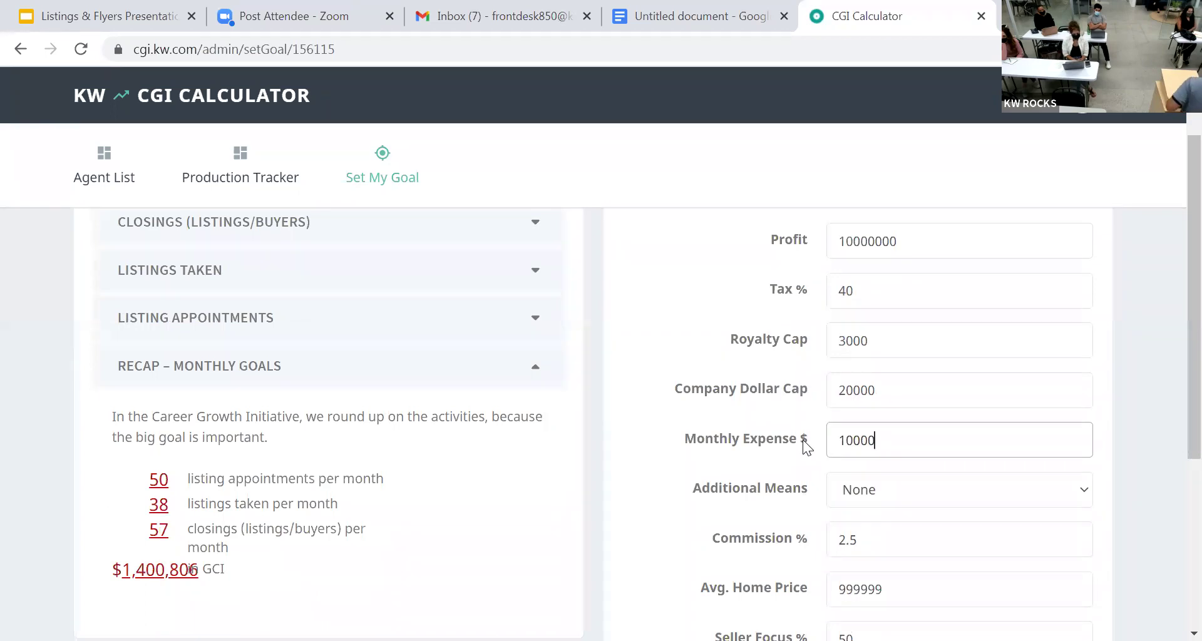
left_click(817, 515)
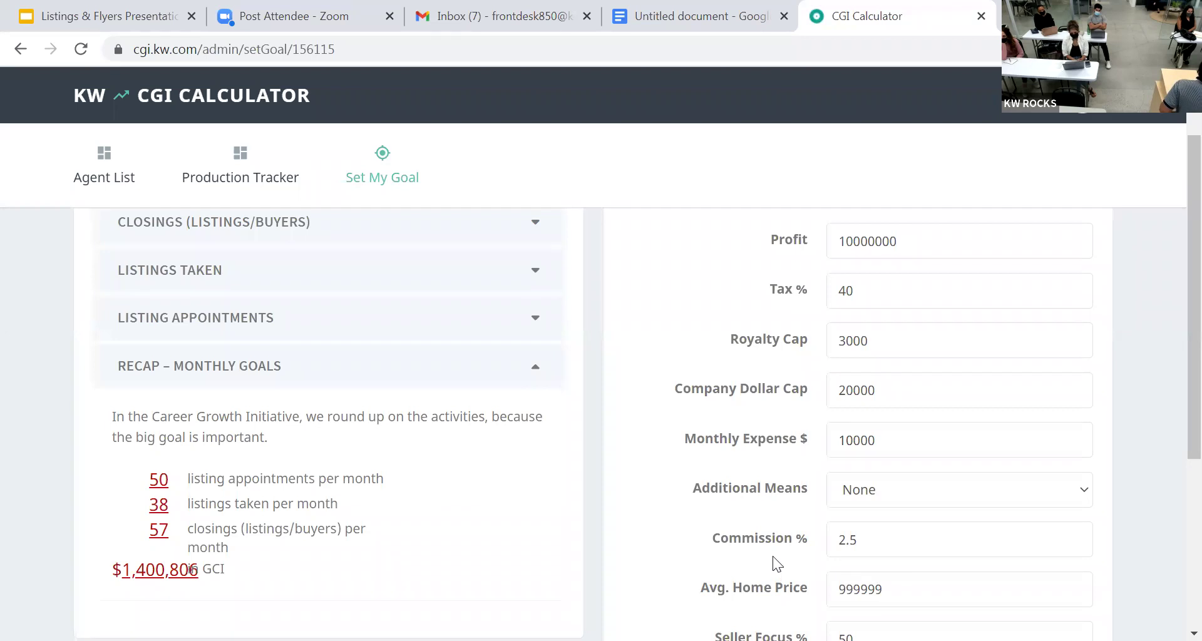
Review the monthly recap against the goal inputs and try a profit goal of 120000.
scroll(771, 555, "down", 3)
scroll(740, 495, "up", 5)
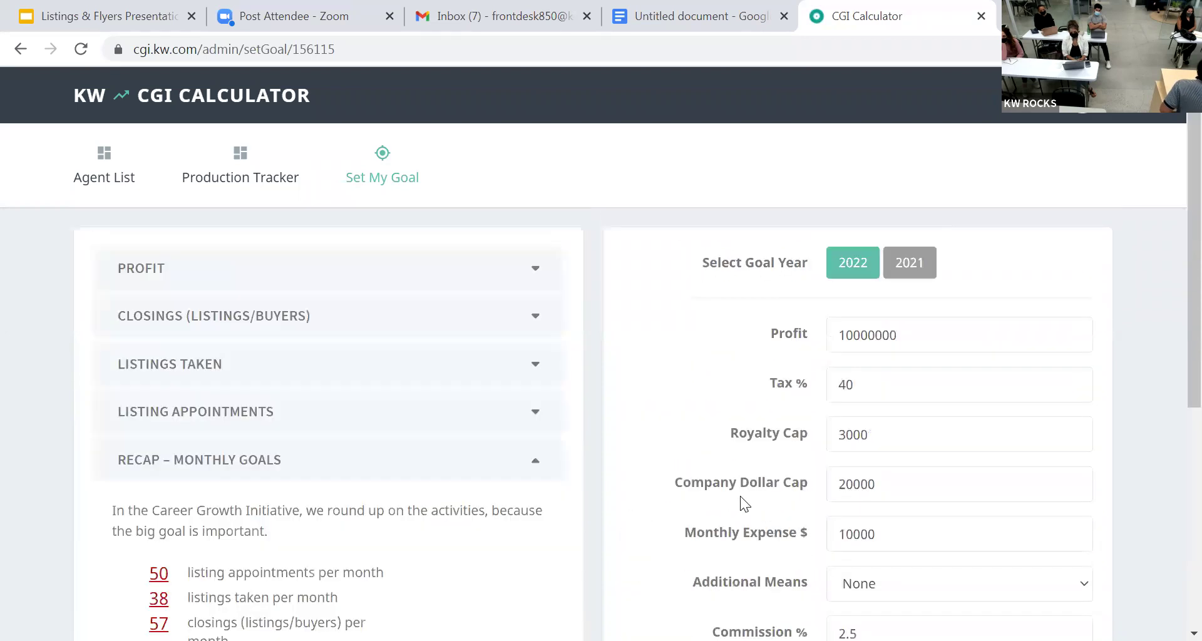
scroll(269, 501, "down", 2)
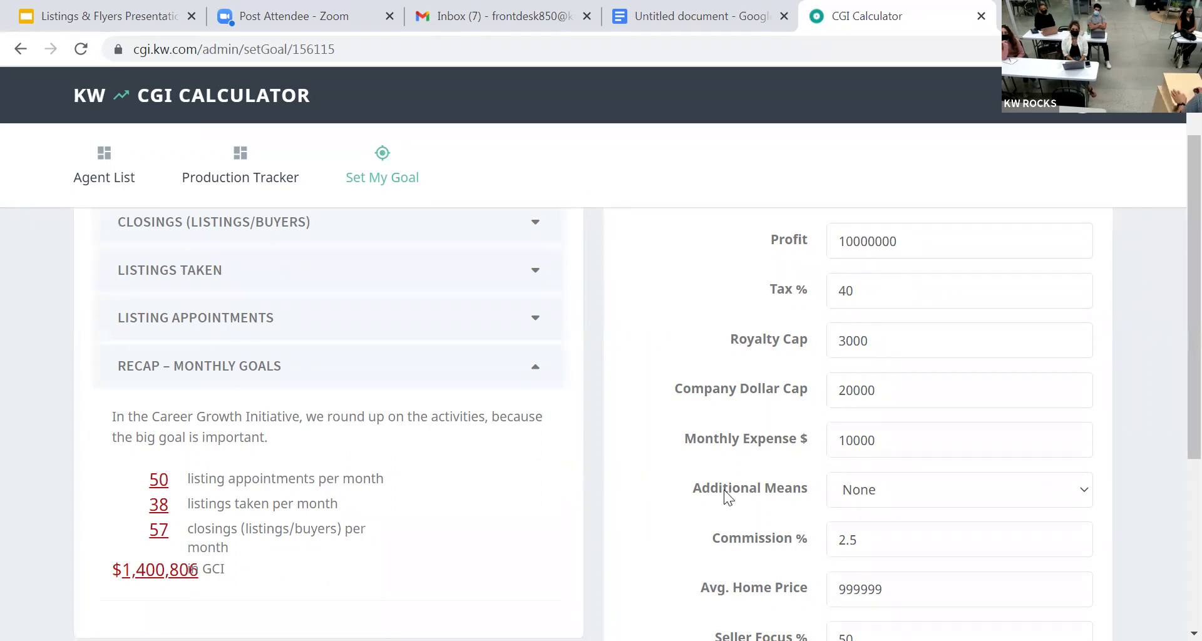
scroll(731, 489, "down", 3)
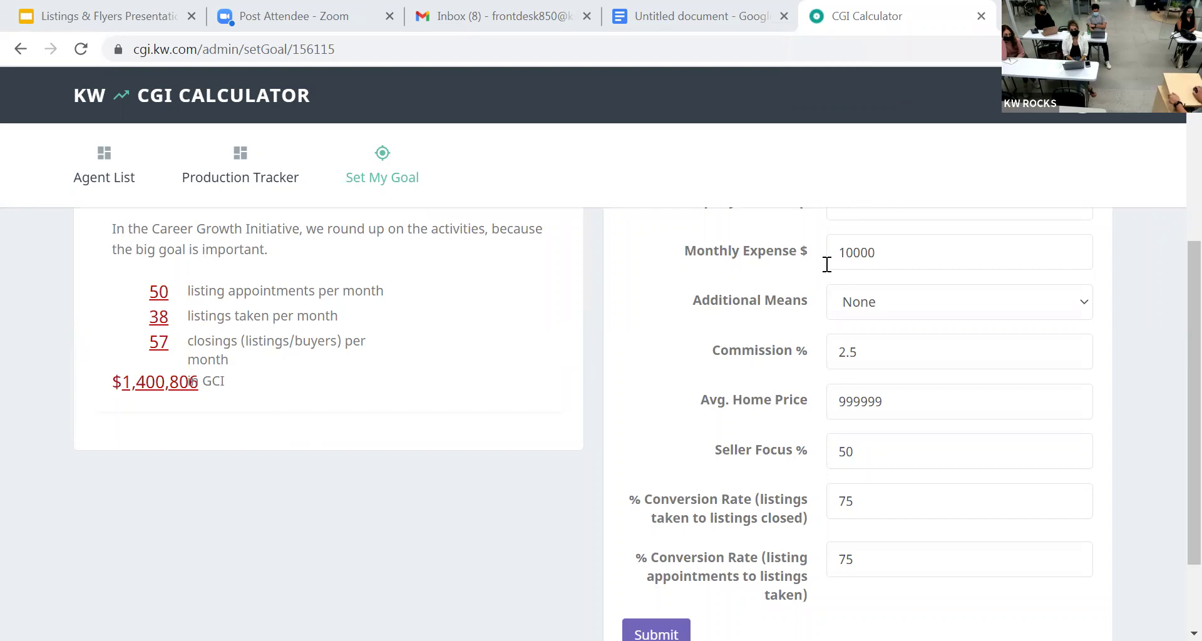
scroll(773, 249, "up", 5)
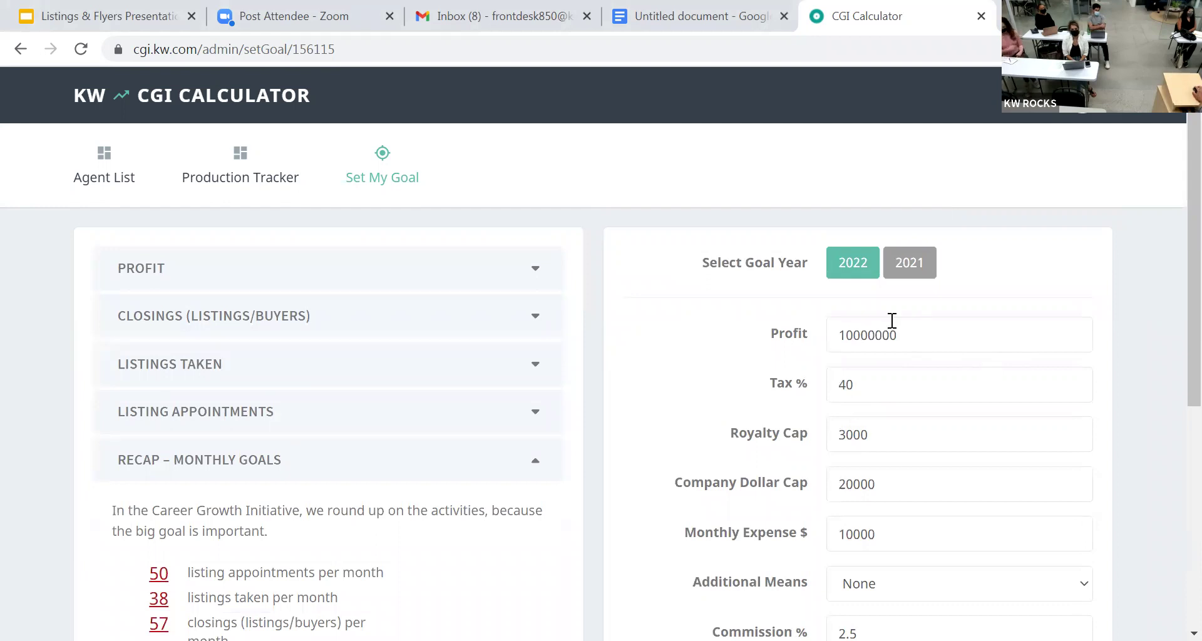
left_click_drag(917, 334, 820, 333)
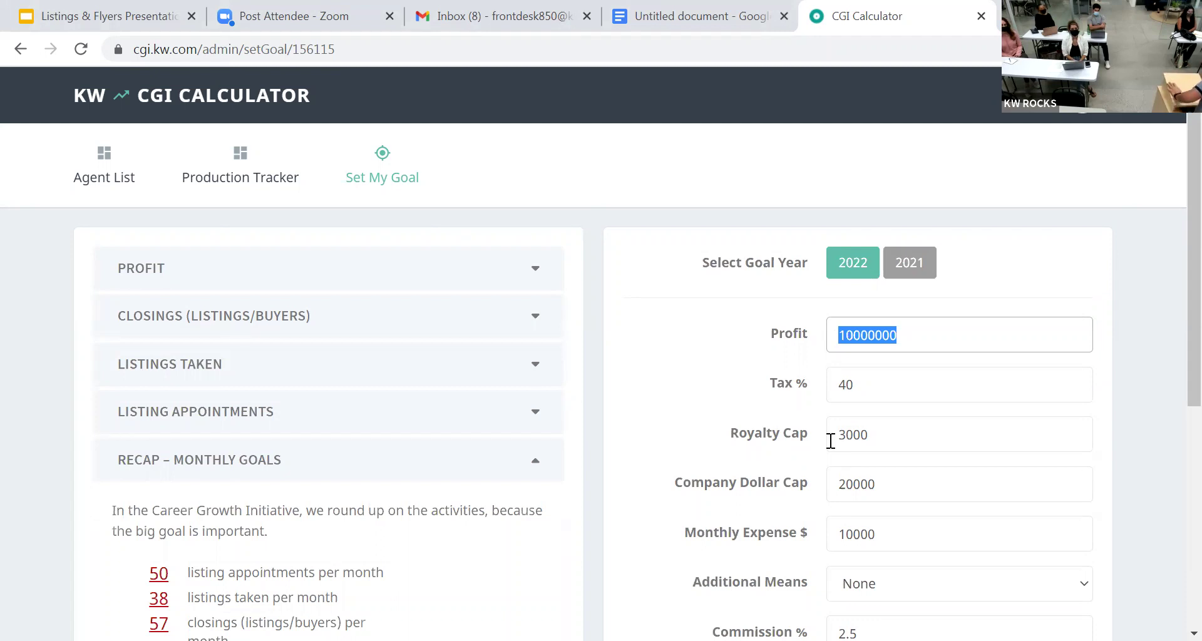
type("120000")
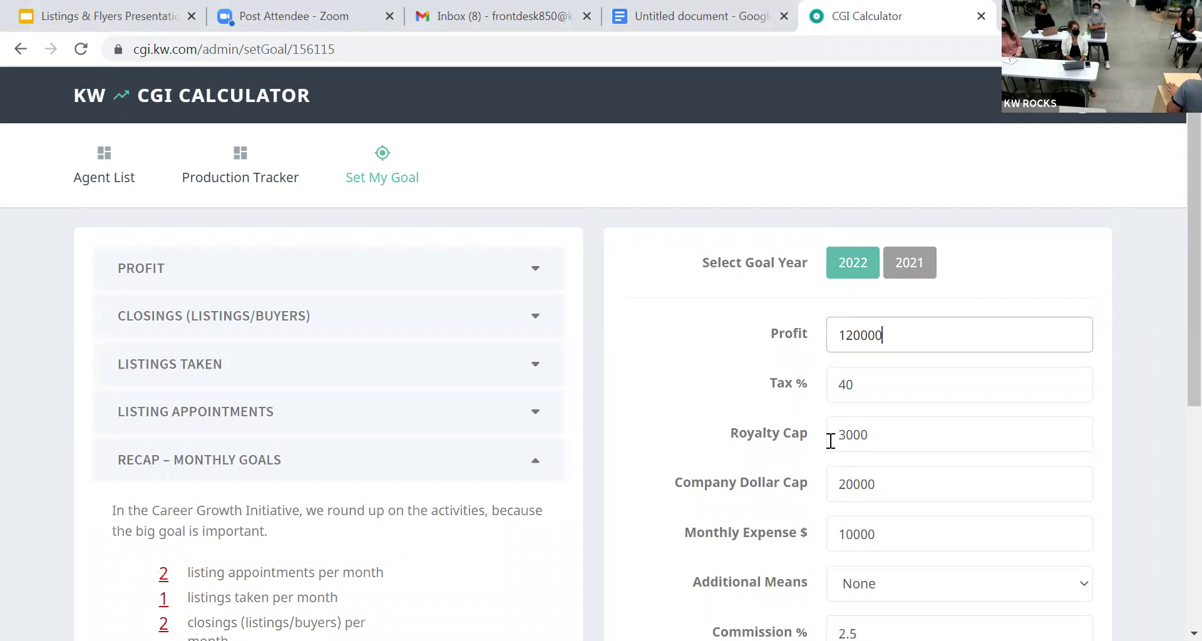
Set the 2022 profit goal to 240000.
left_click_drag(945, 337, 700, 322)
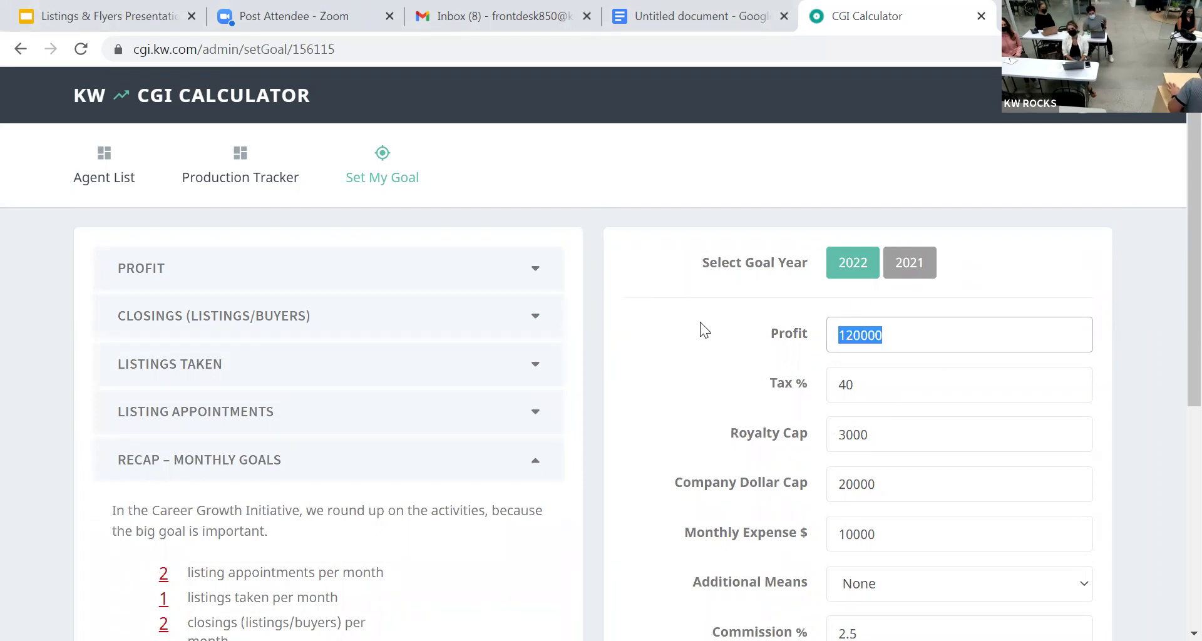
type("240000.")
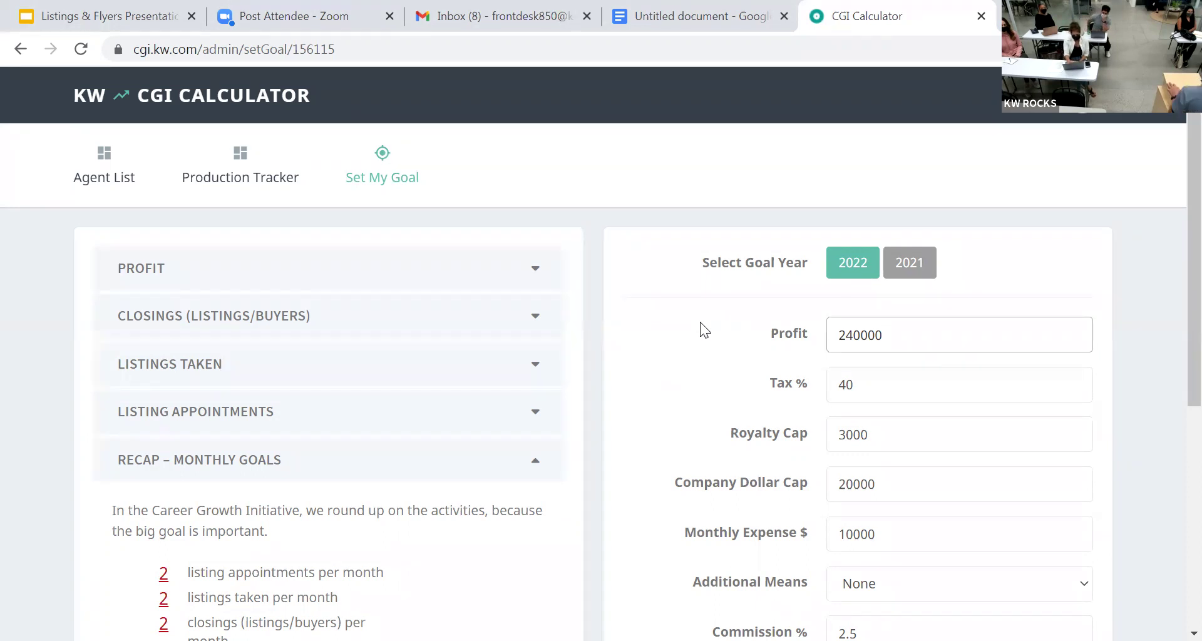
left_click(877, 391)
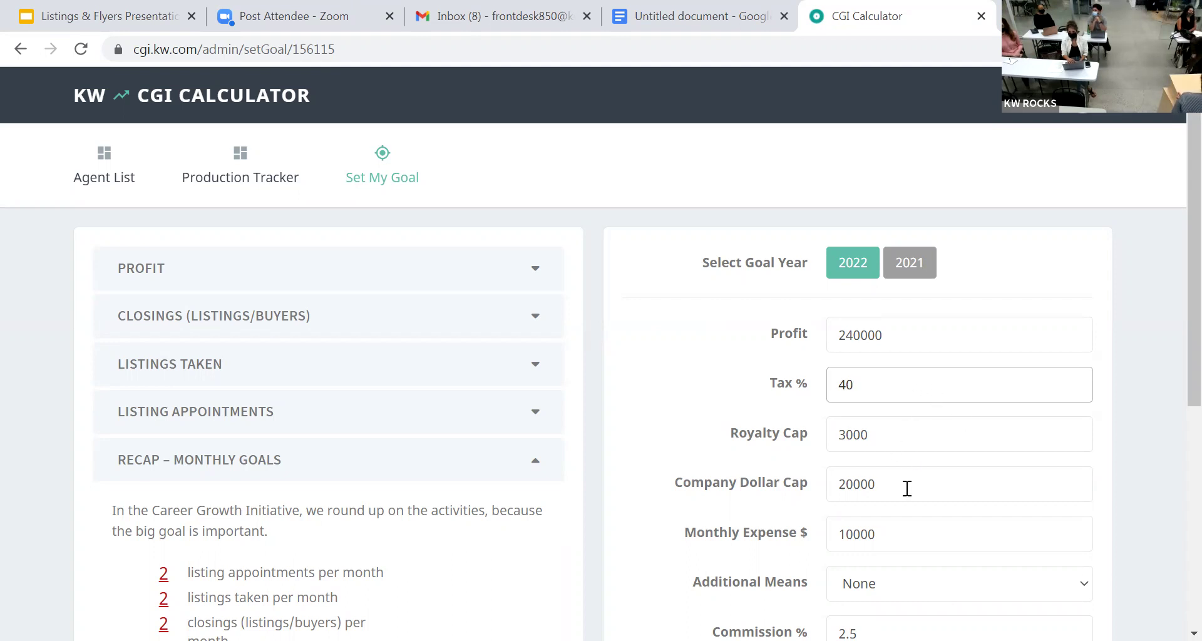
Set the monthly expense to 2500.
scroll(901, 488, "down", 1)
left_click_drag(888, 440, 810, 426)
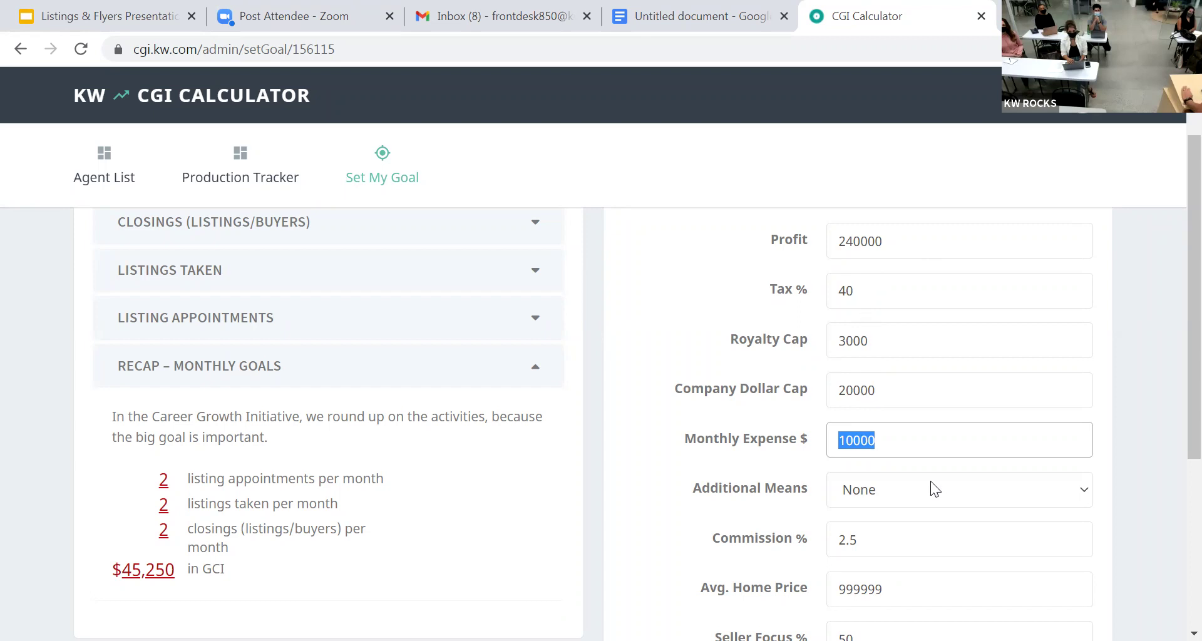
key("BackSpace")
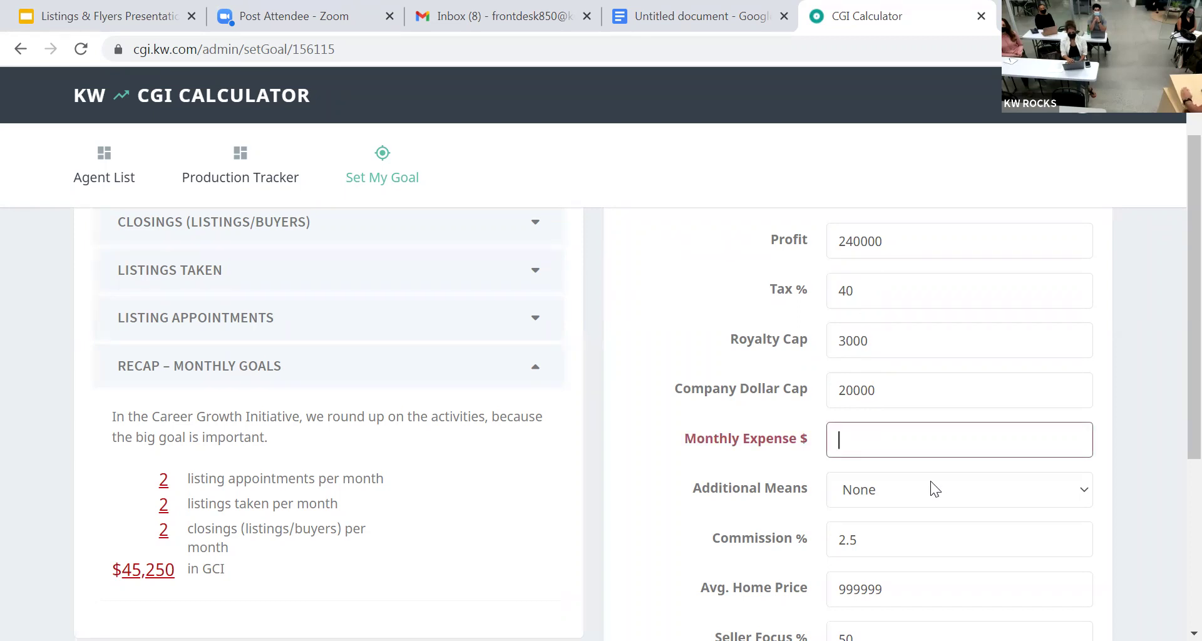
type("2500")
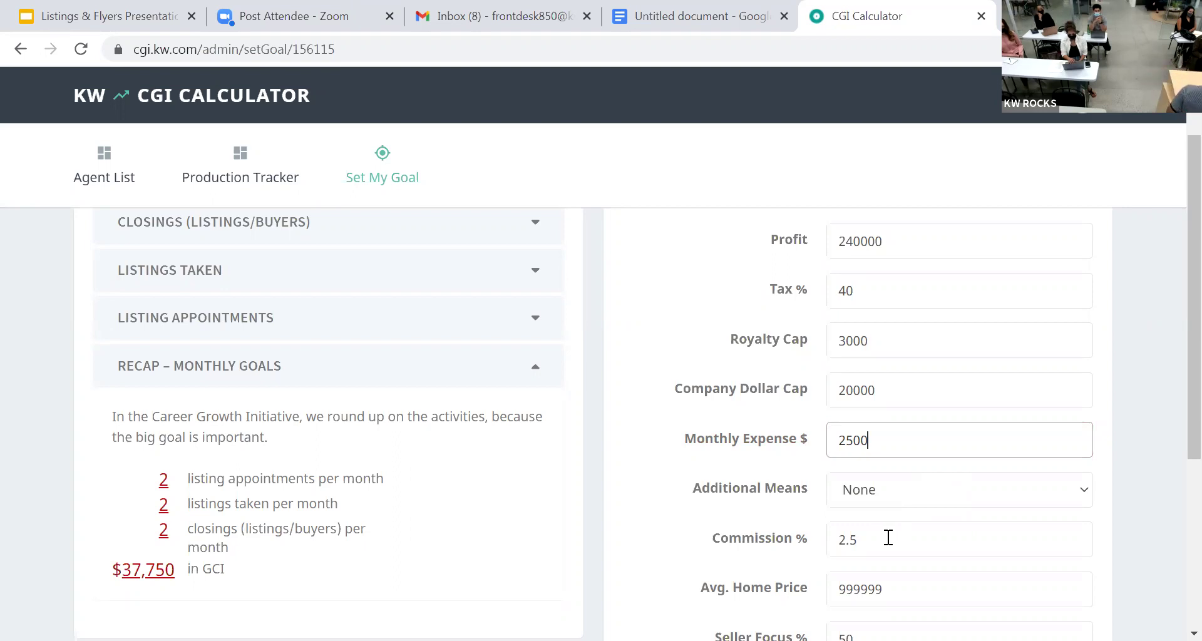
Set the average home price to 1200000.
scroll(887, 538, "down", 2)
left_click_drag(886, 494, 832, 494)
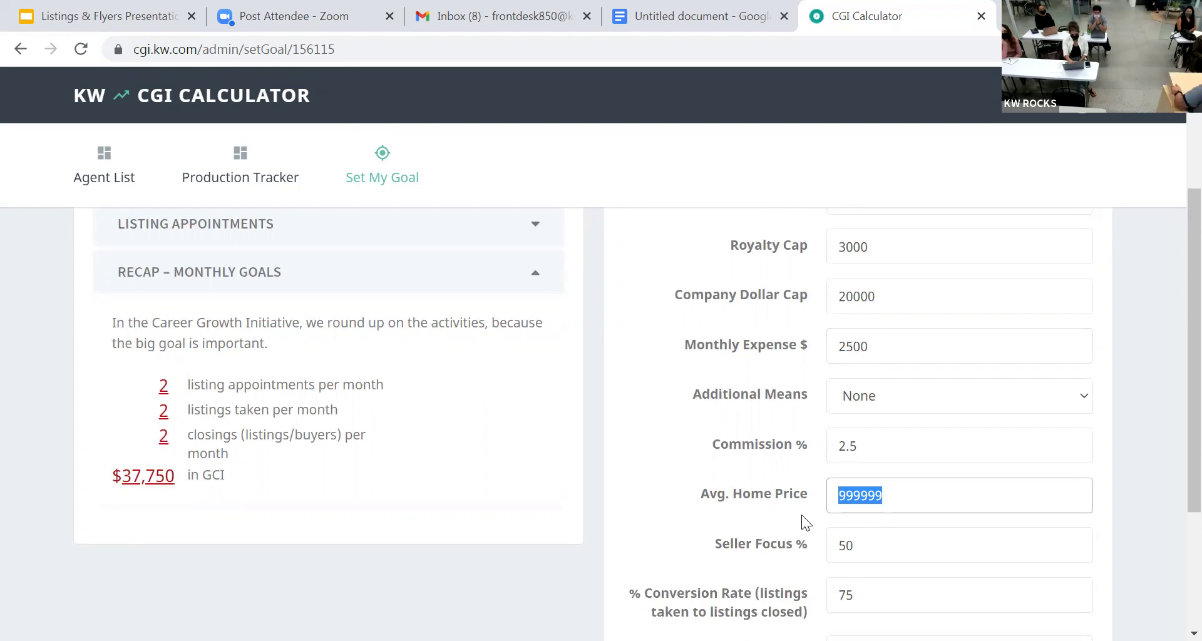
type("120")
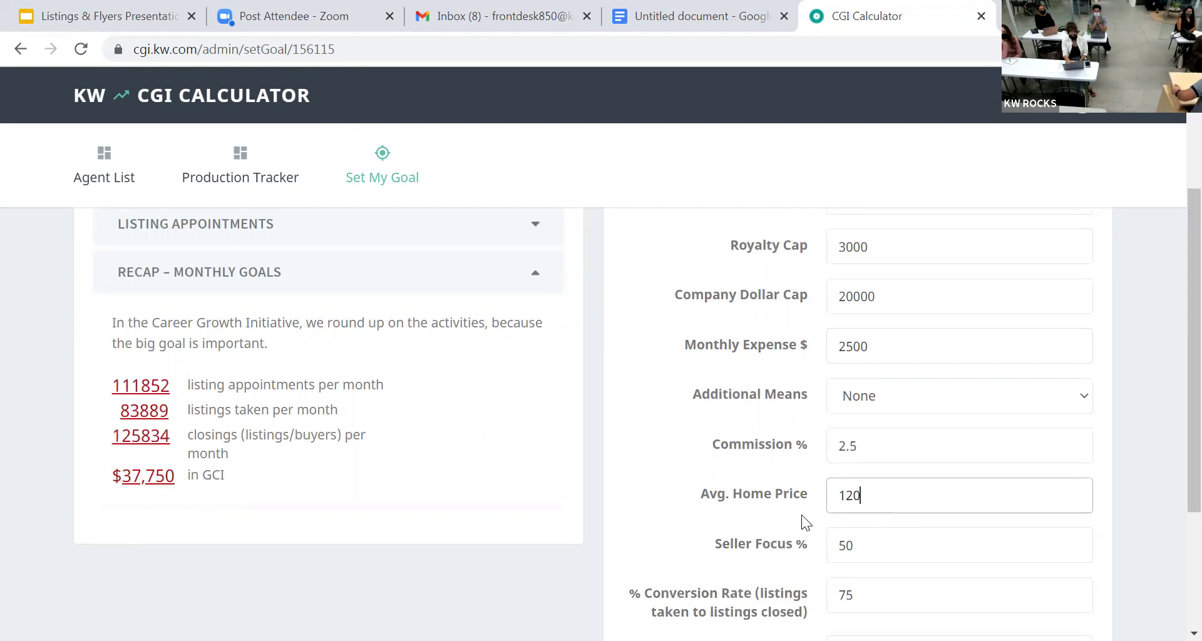
type("0000")
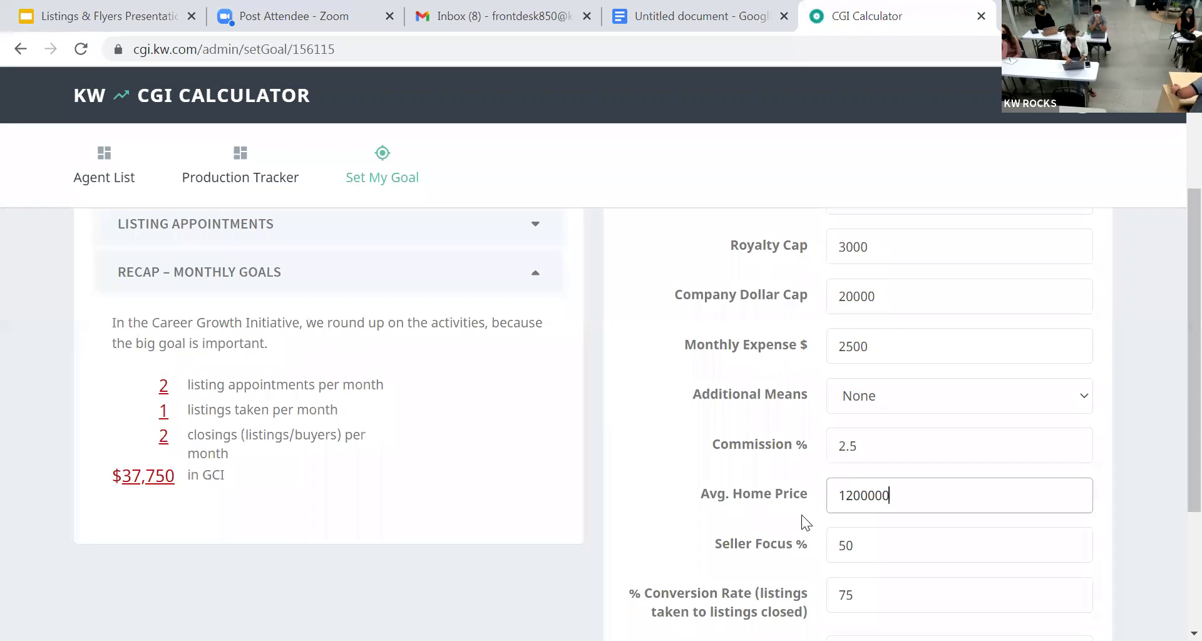
left_click(868, 495)
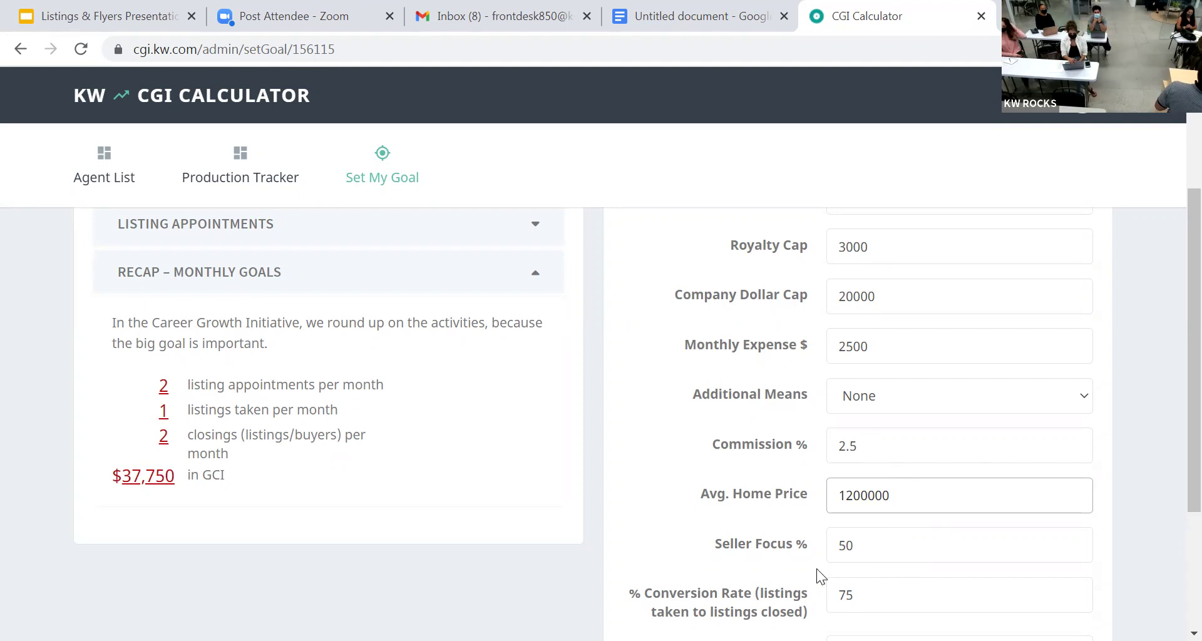
Set the seller focus to 70%.
left_click(883, 549)
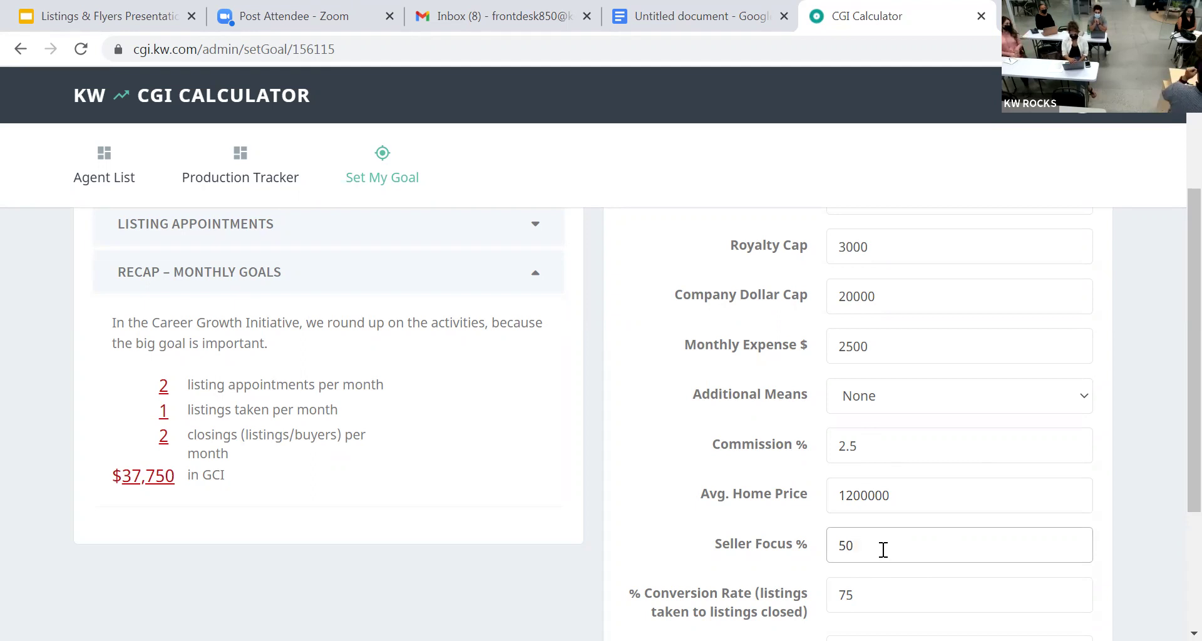
left_click_drag(886, 549, 812, 540)
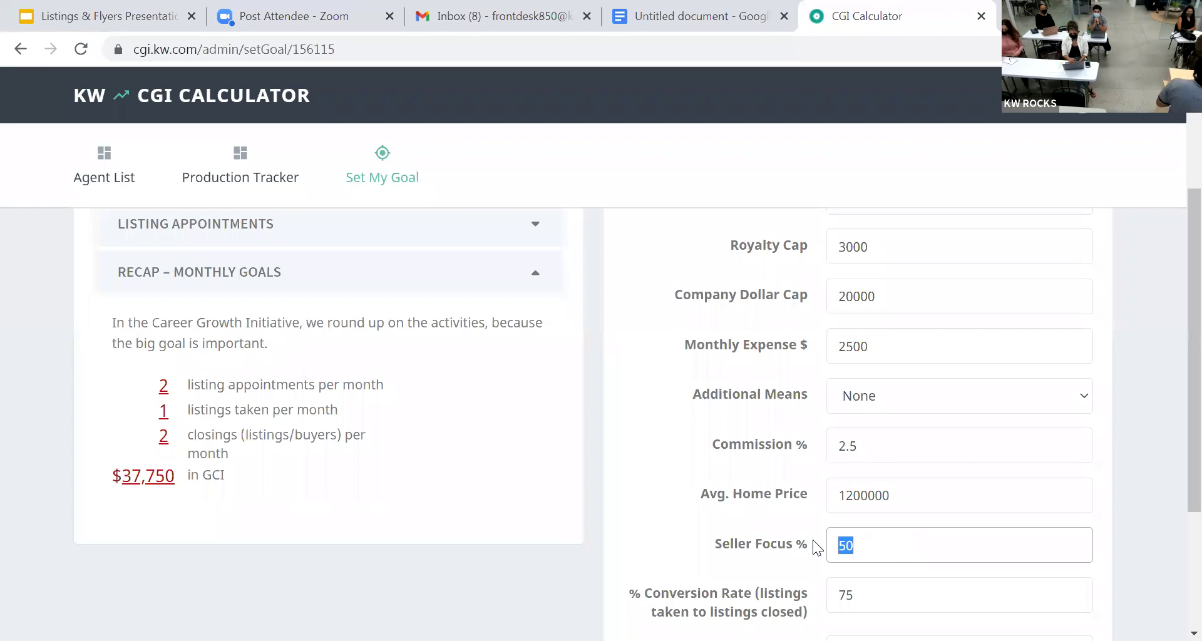
type("65")
key("BackSpace")
key("BackSpace")
type("70")
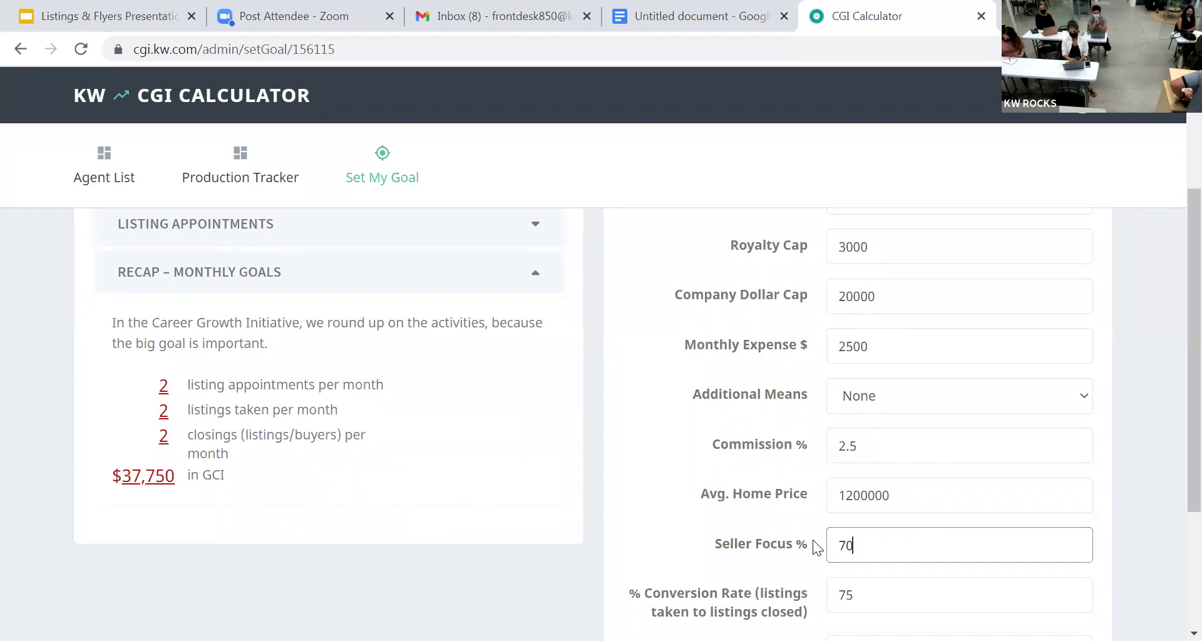
left_click(753, 570)
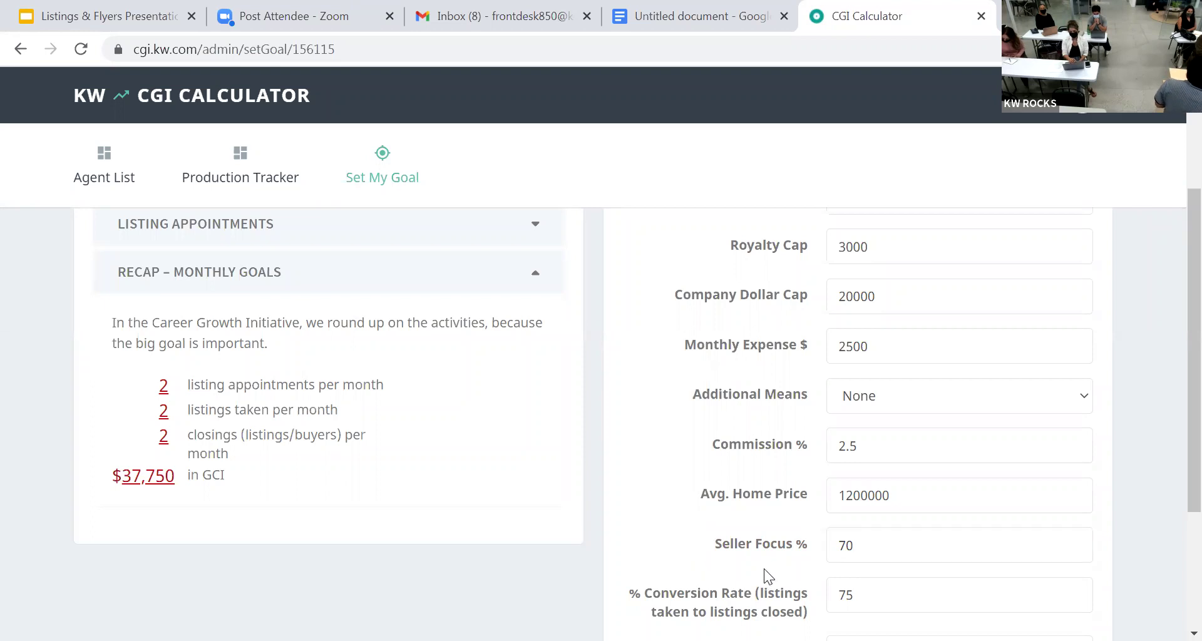
Try a 50% conversion rate for listings taken to listings closed, and set it back to 75%.
scroll(763, 568, "down", 1)
left_click(830, 494)
double_click(831, 494)
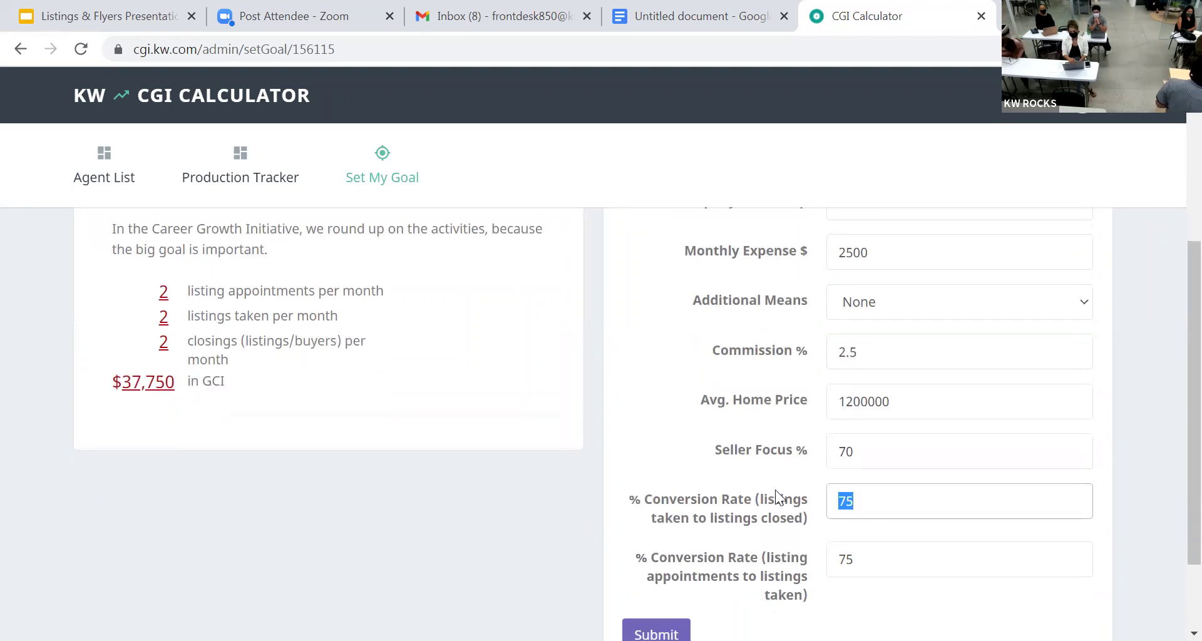
type("50")
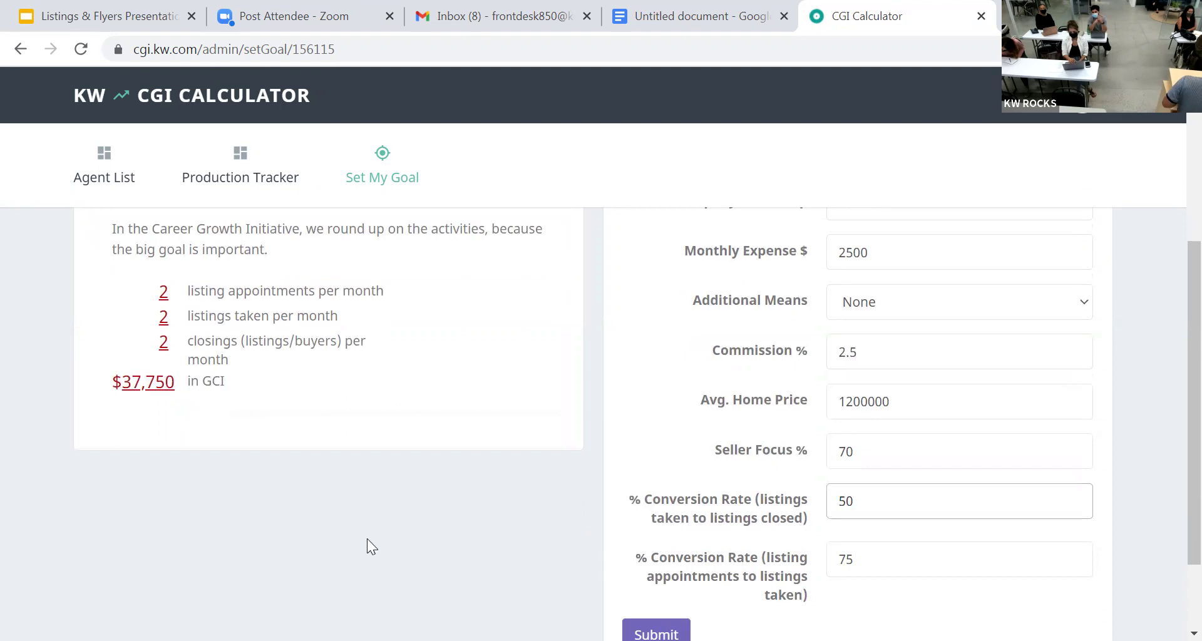
left_click(847, 561)
double_click(837, 558)
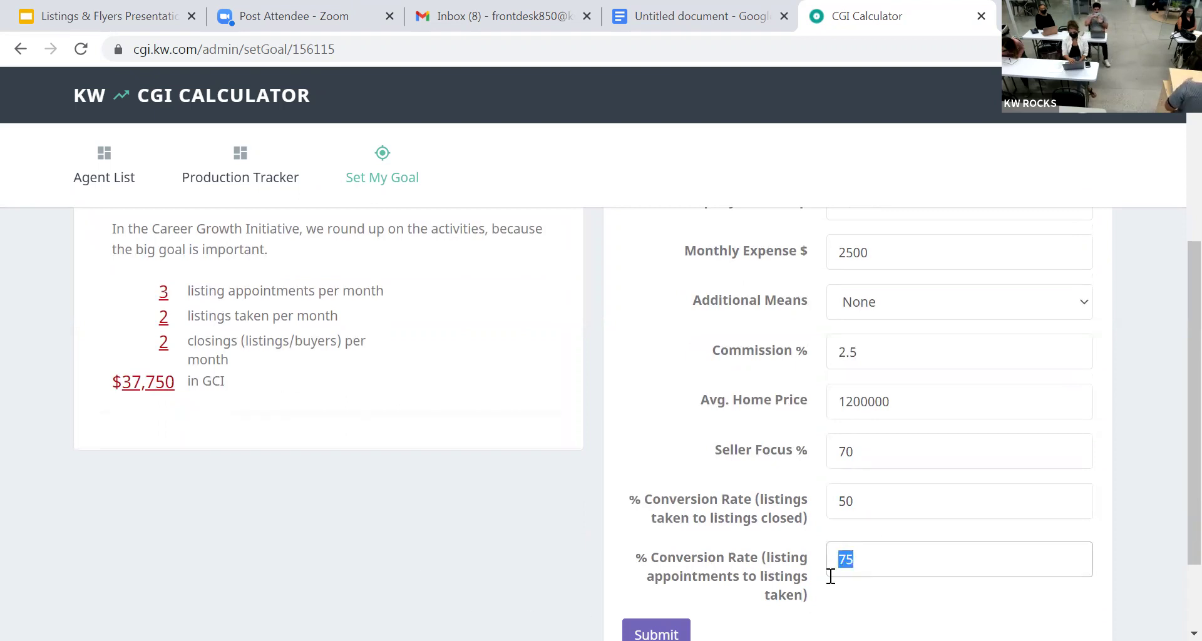
left_click(842, 498)
double_click(843, 498)
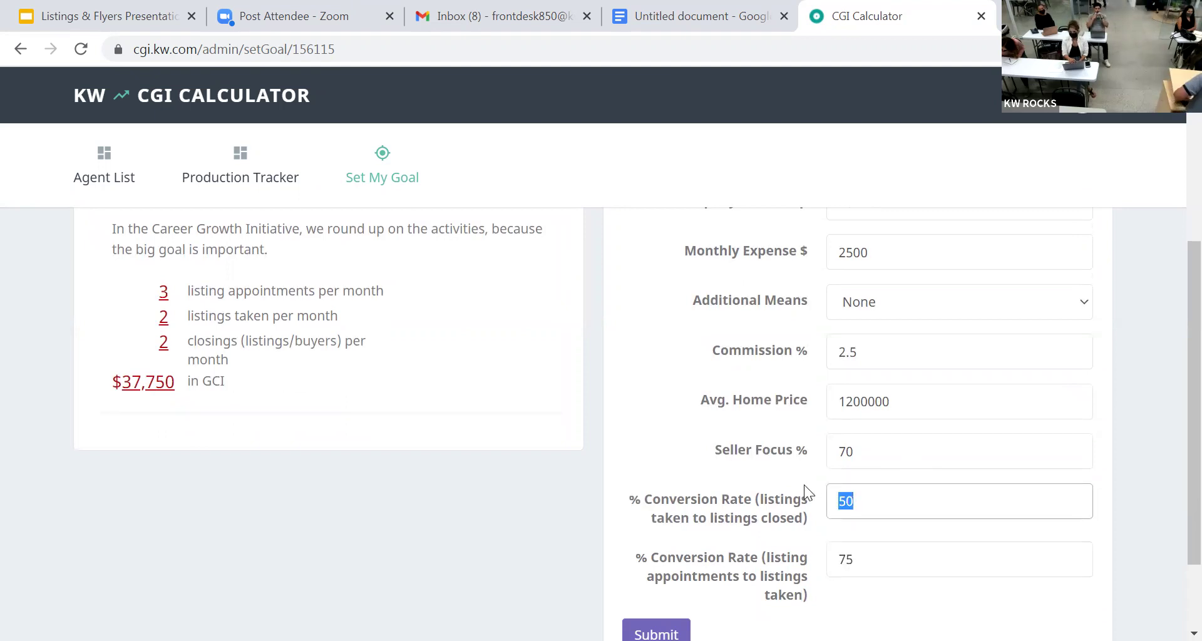
type("75")
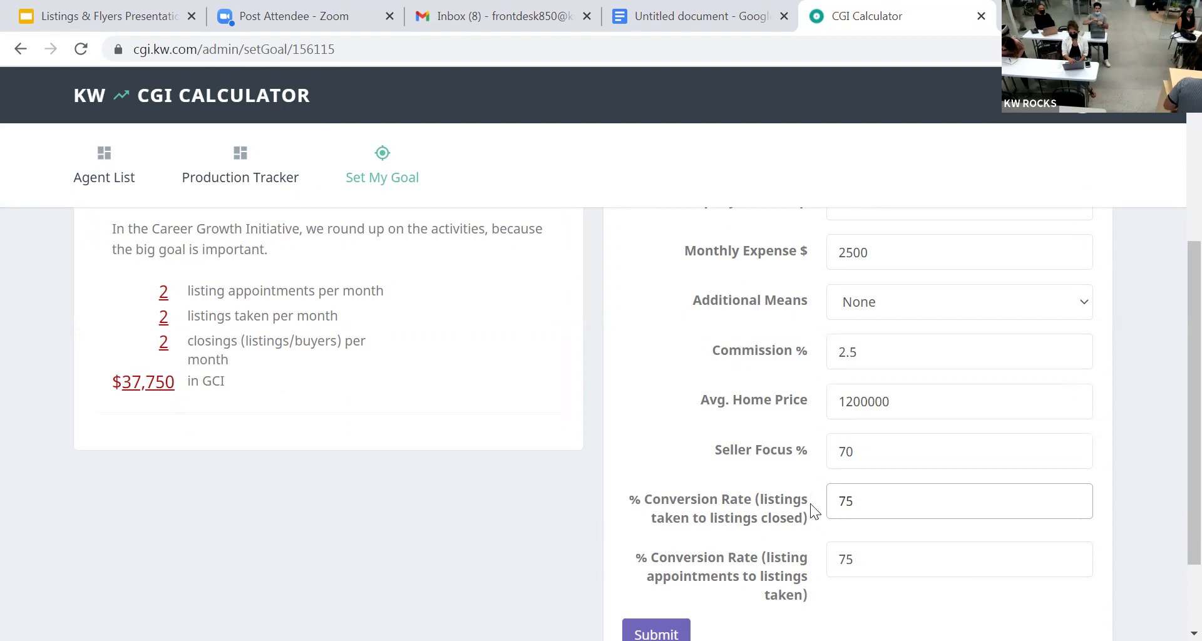
Set the conversion rate from listing appointments to listings taken to 50% and submit the updated goals.
left_click_drag(864, 569, 834, 572)
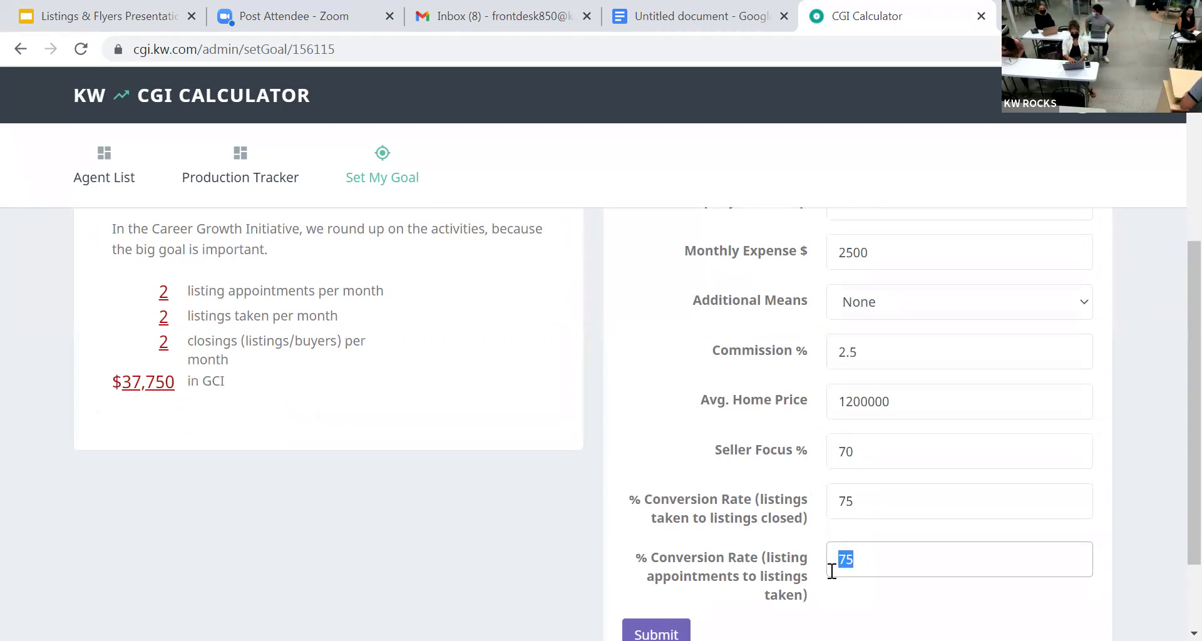
type("50")
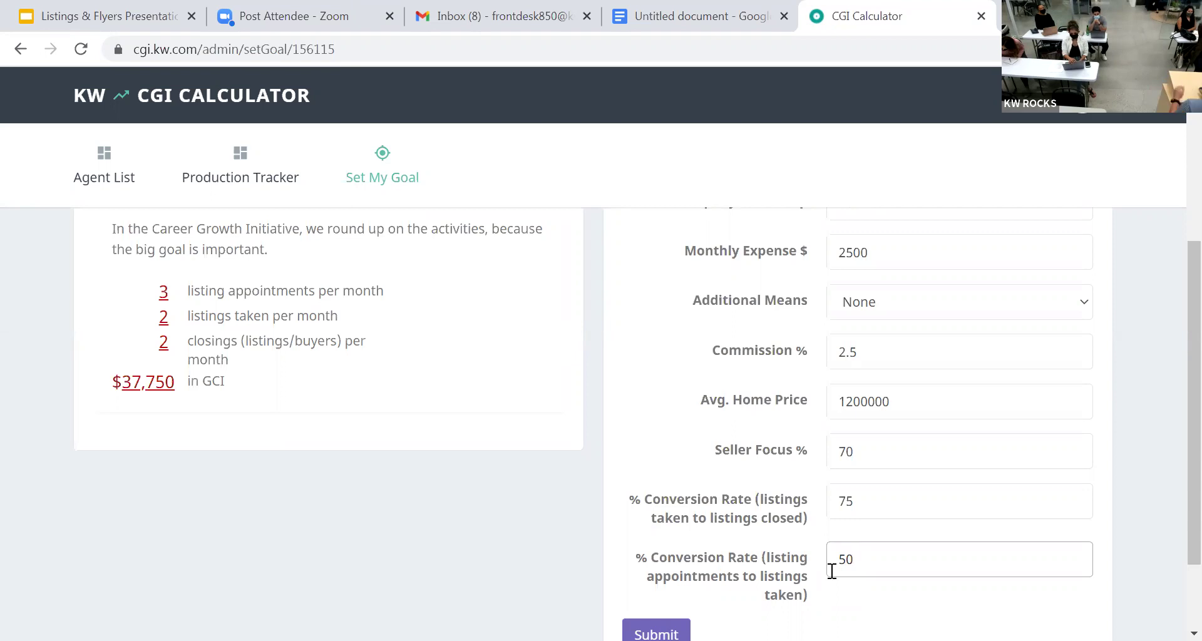
left_click(631, 623)
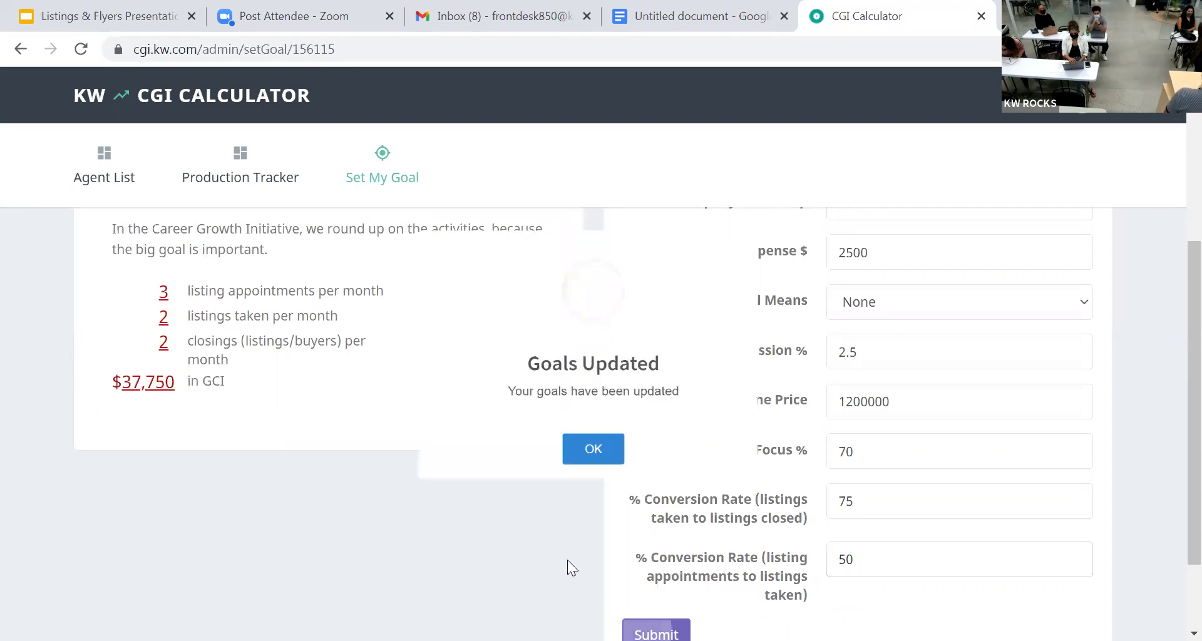
left_click(621, 486)
Expand the Profit breakdown and review its tax, cost of sales, expenses and total gross commission income sections.
scroll(408, 395, "up", 3)
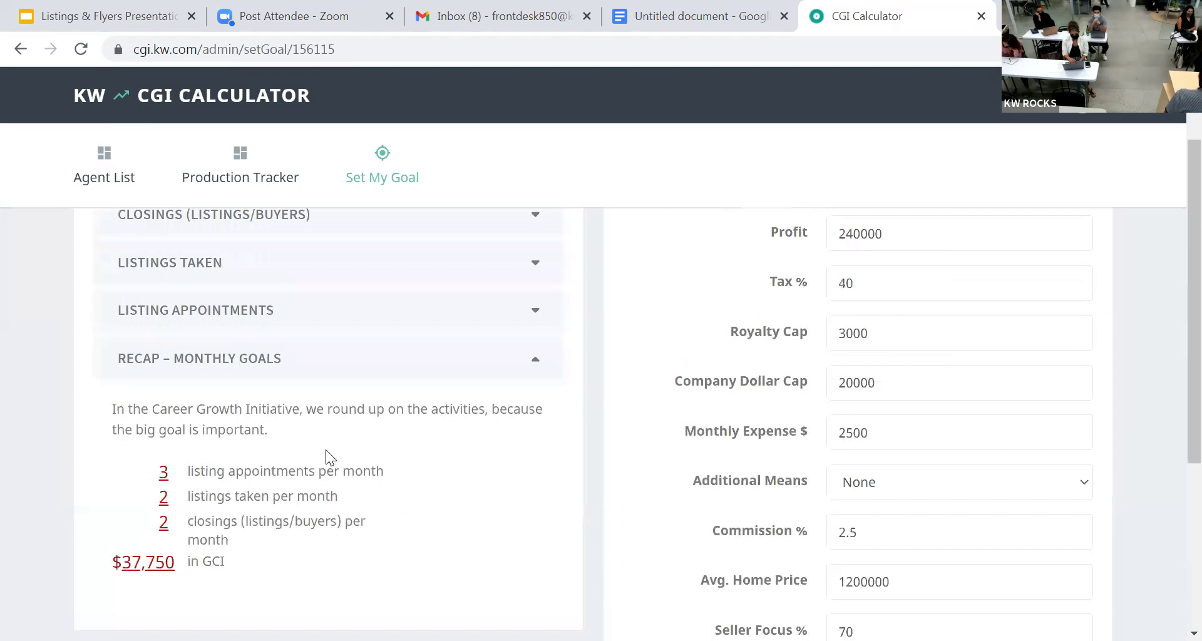
scroll(365, 314, "up", 2)
left_click(363, 269)
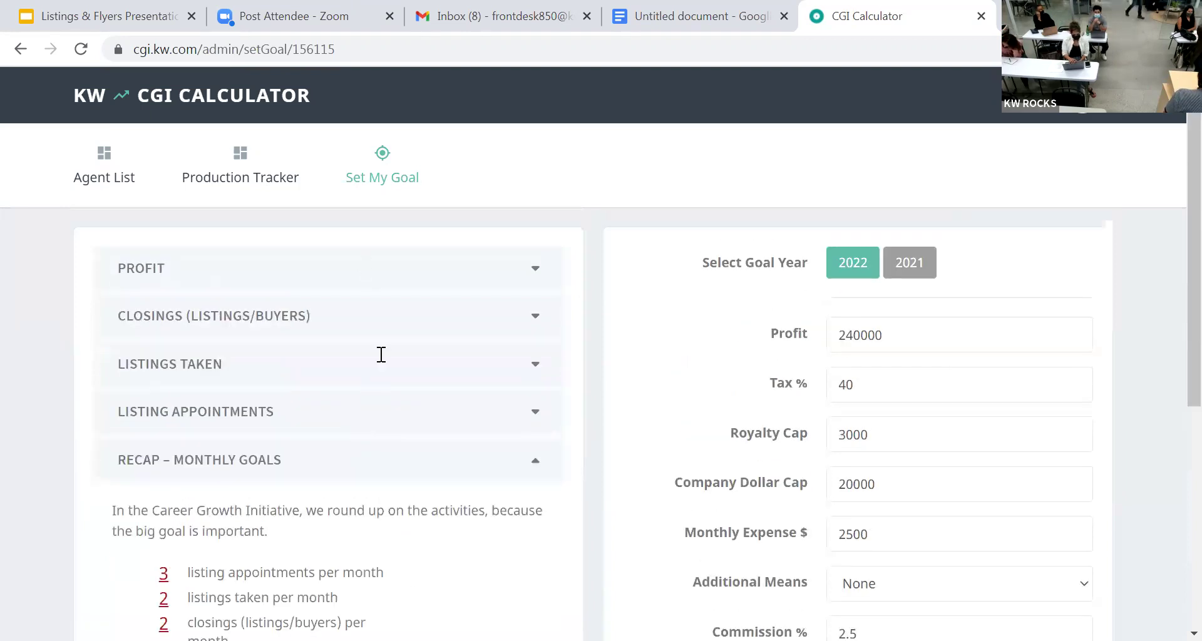
scroll(458, 376, "down", 3)
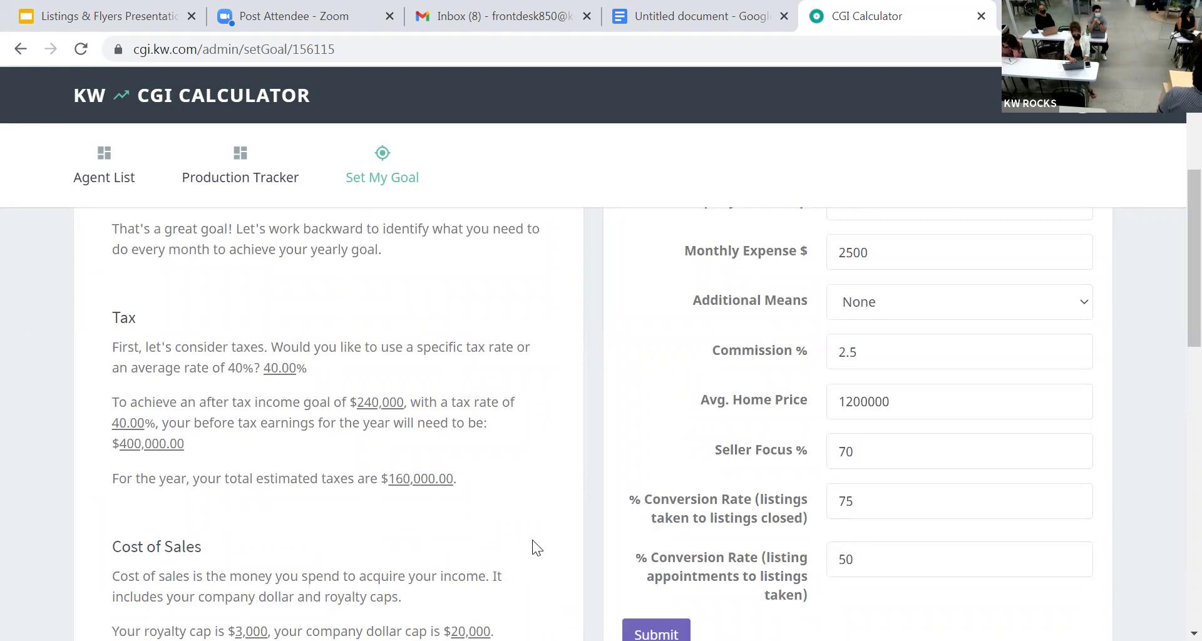
scroll(434, 525, "down", 2)
scroll(433, 525, "down", 2)
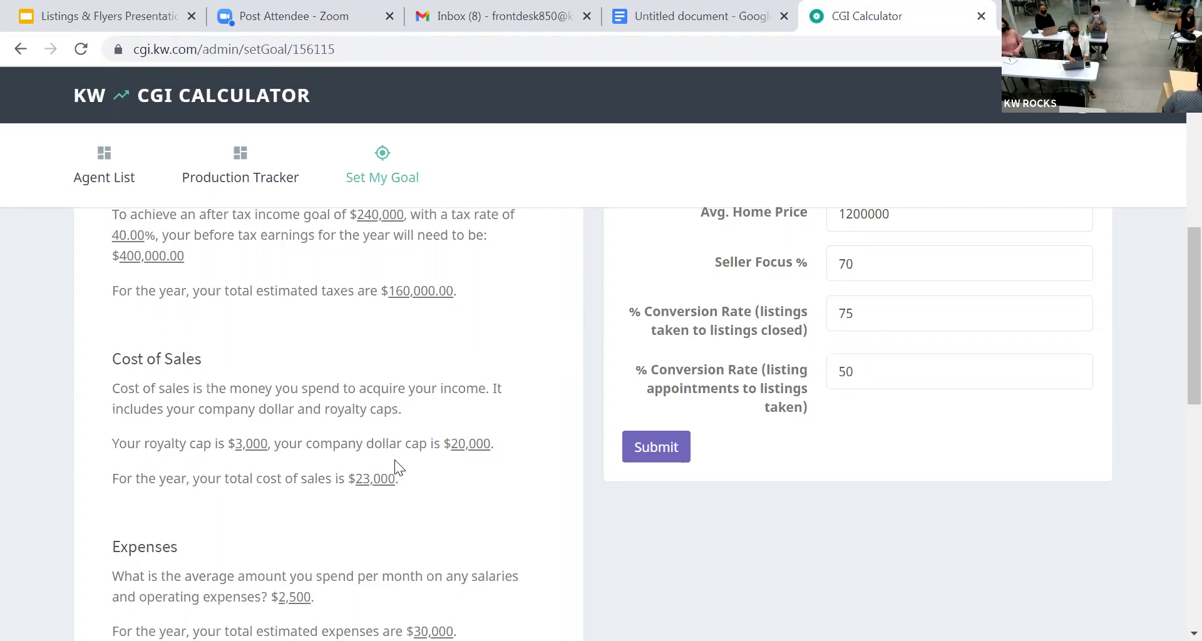
scroll(395, 459, "down", 3)
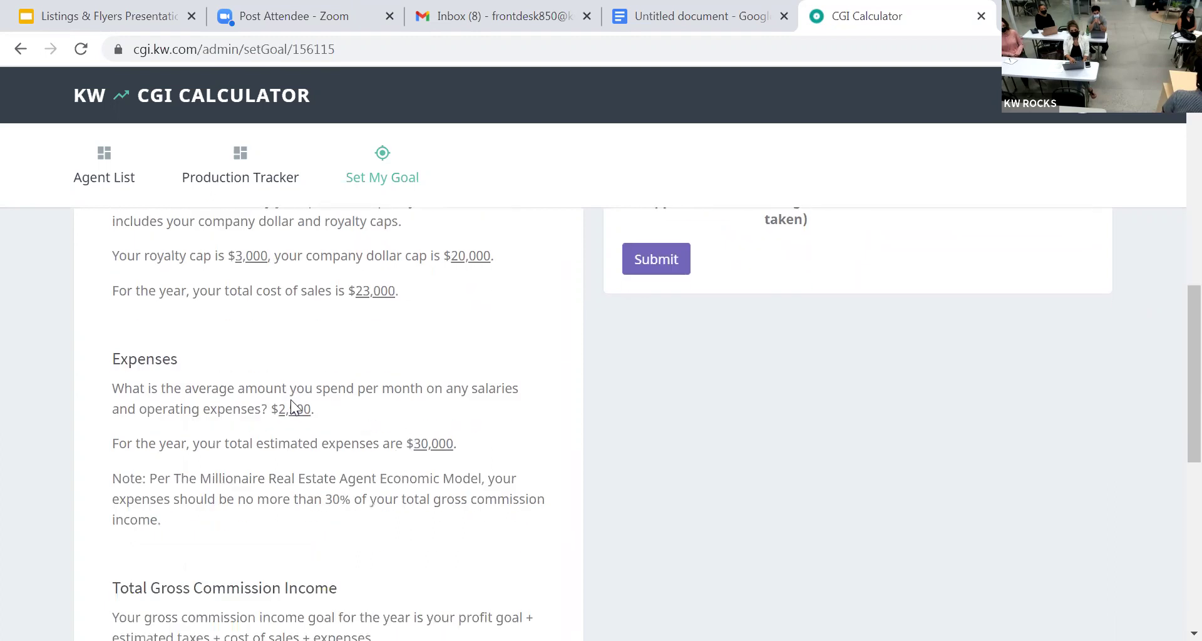
scroll(466, 458, "down", 5)
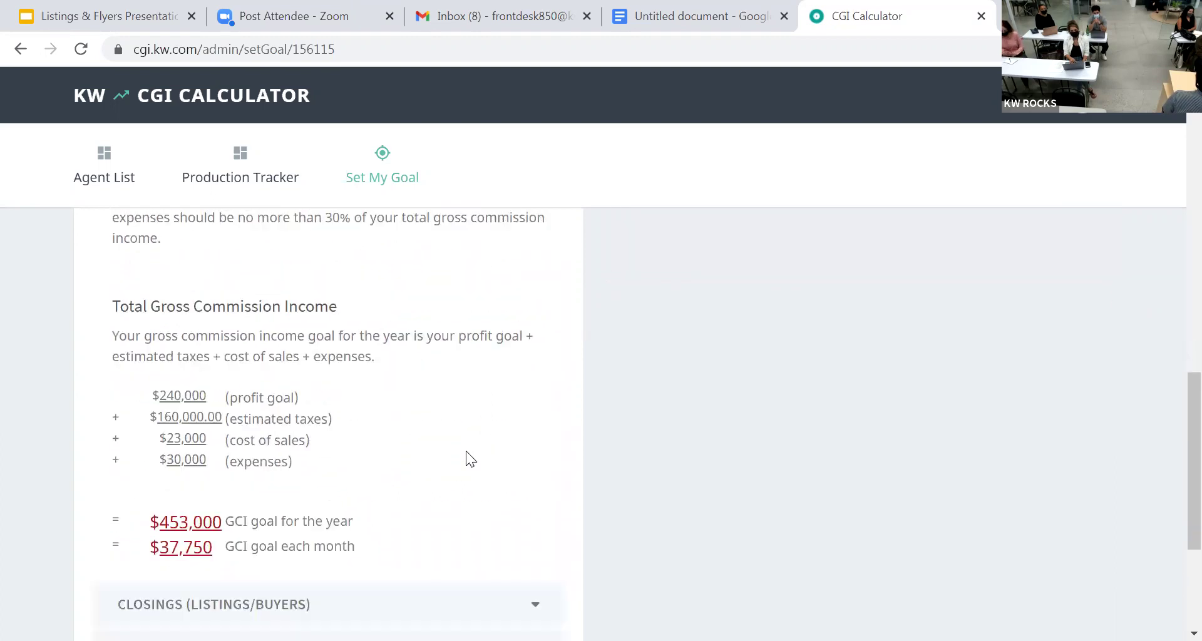
scroll(355, 394, "down", 2)
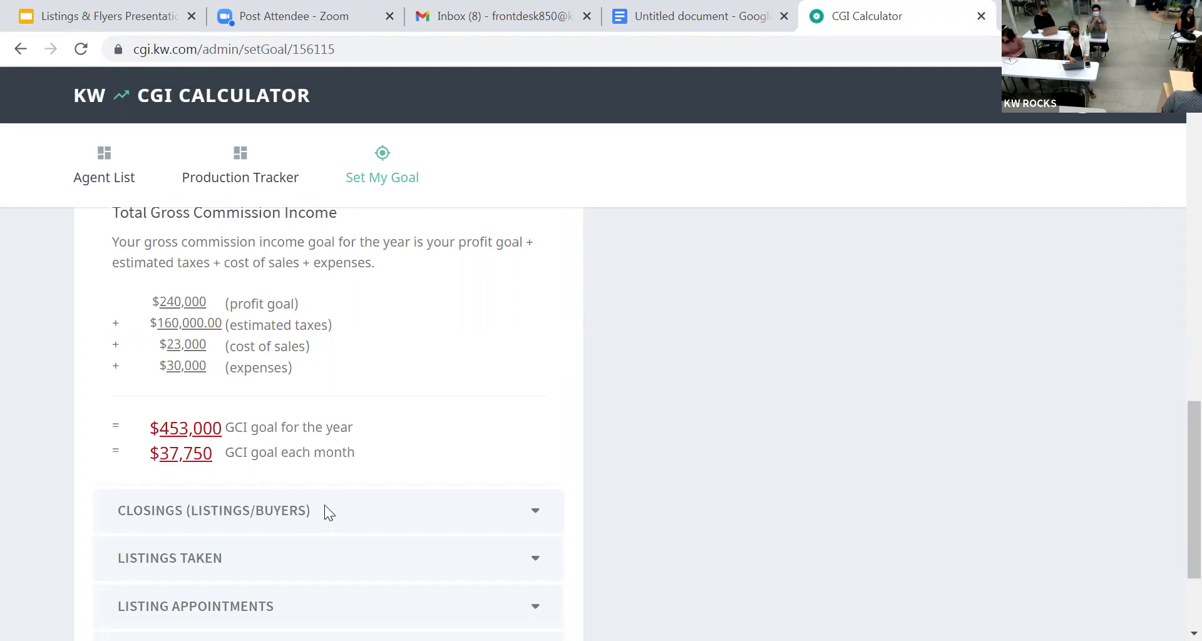
Review the Closings, Listings Taken and Listing Appointments breakdowns in turn, ending on the monthly goals recap.
left_click(448, 495)
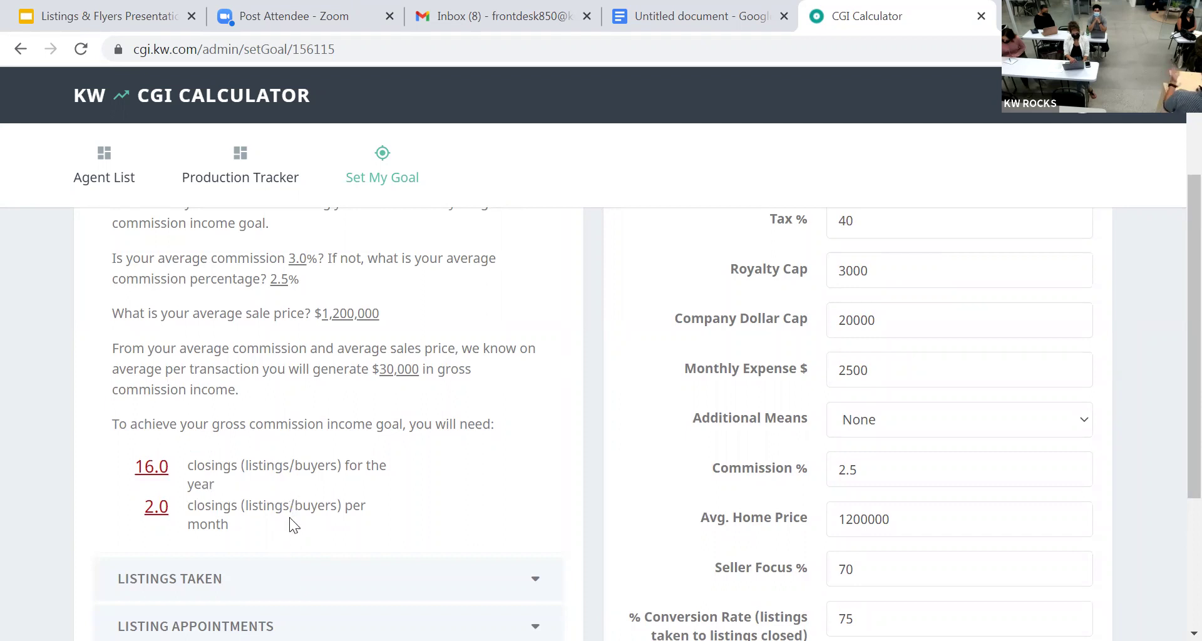
left_click(313, 572)
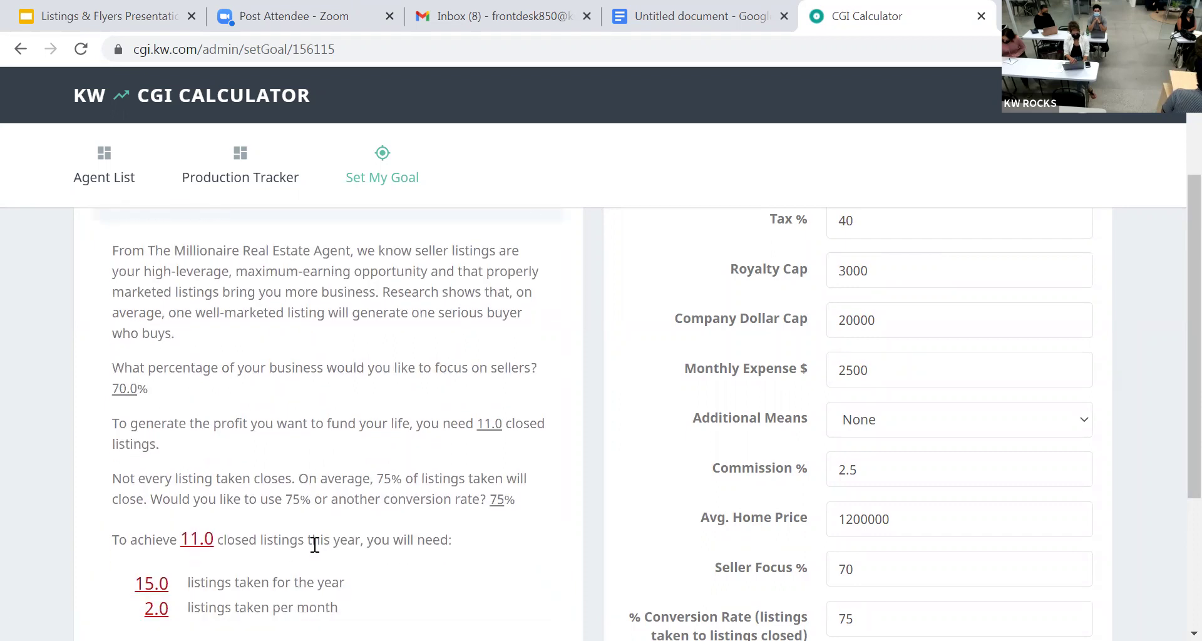
scroll(300, 501, "down", 2)
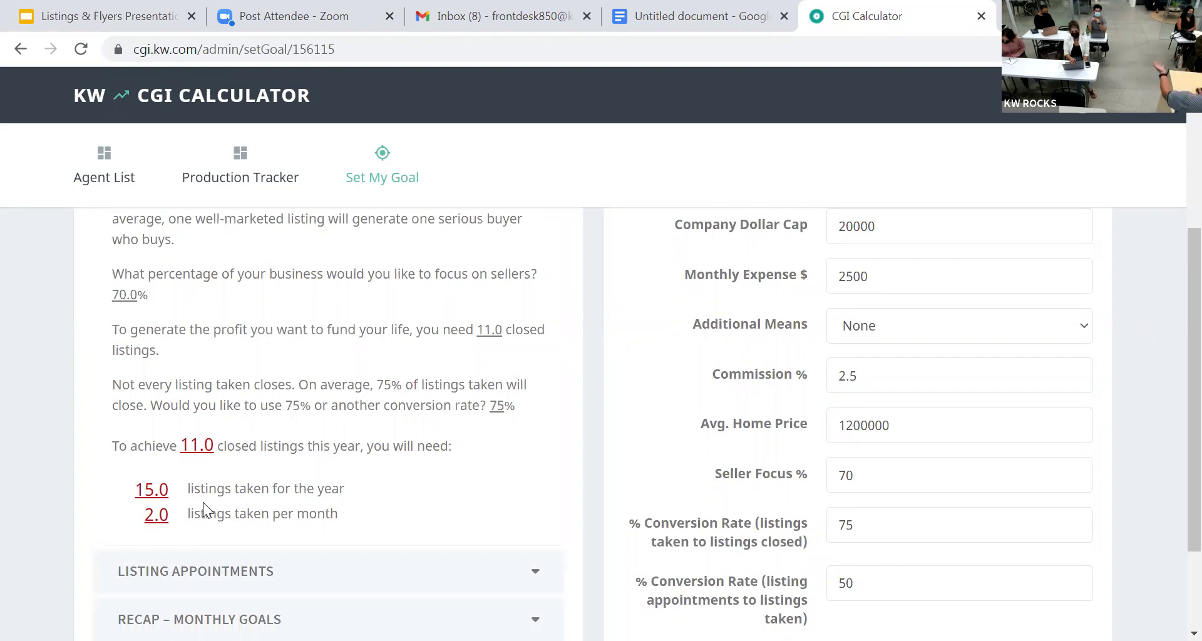
left_click(241, 571)
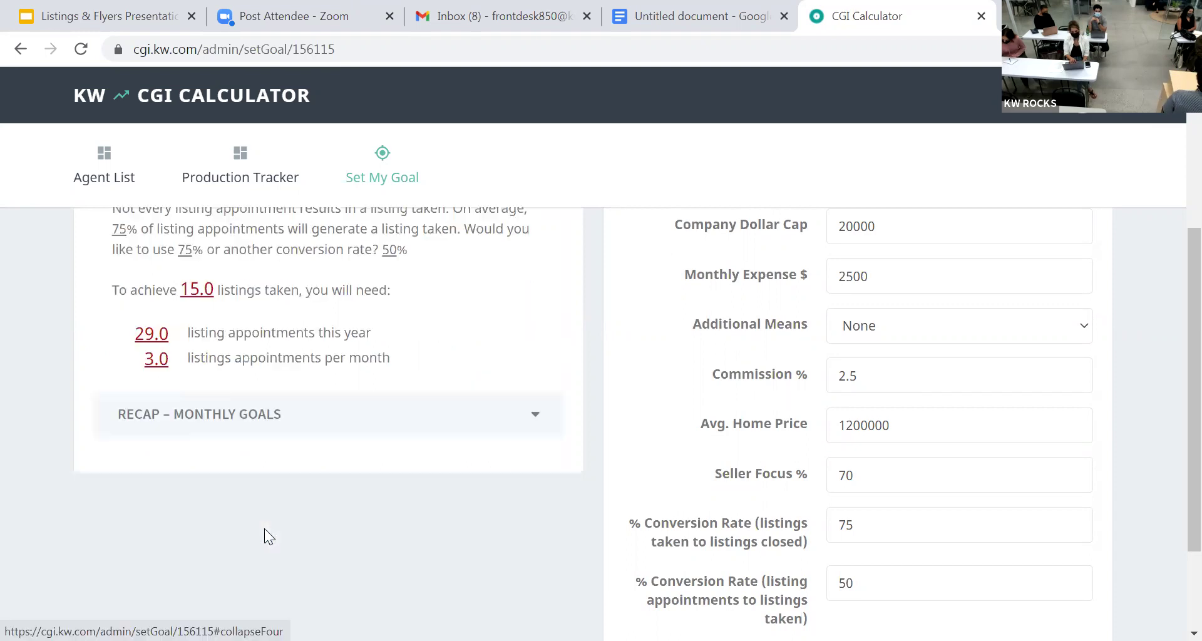
scroll(283, 478, "up", 3)
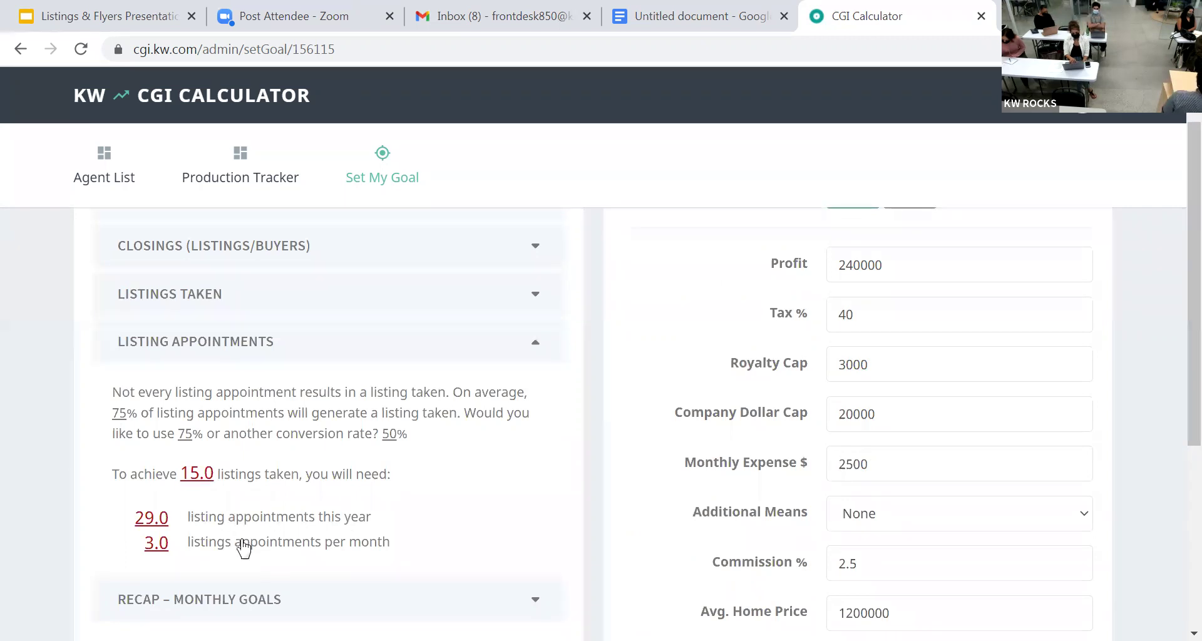
scroll(240, 542, "down", 1)
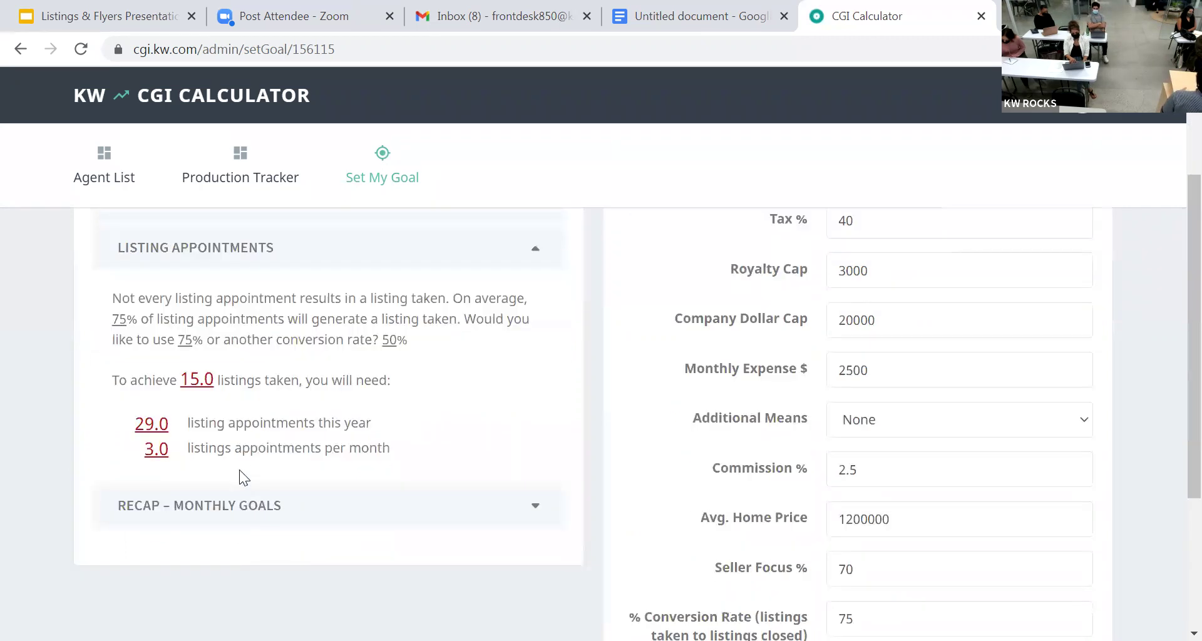
left_click(230, 504)
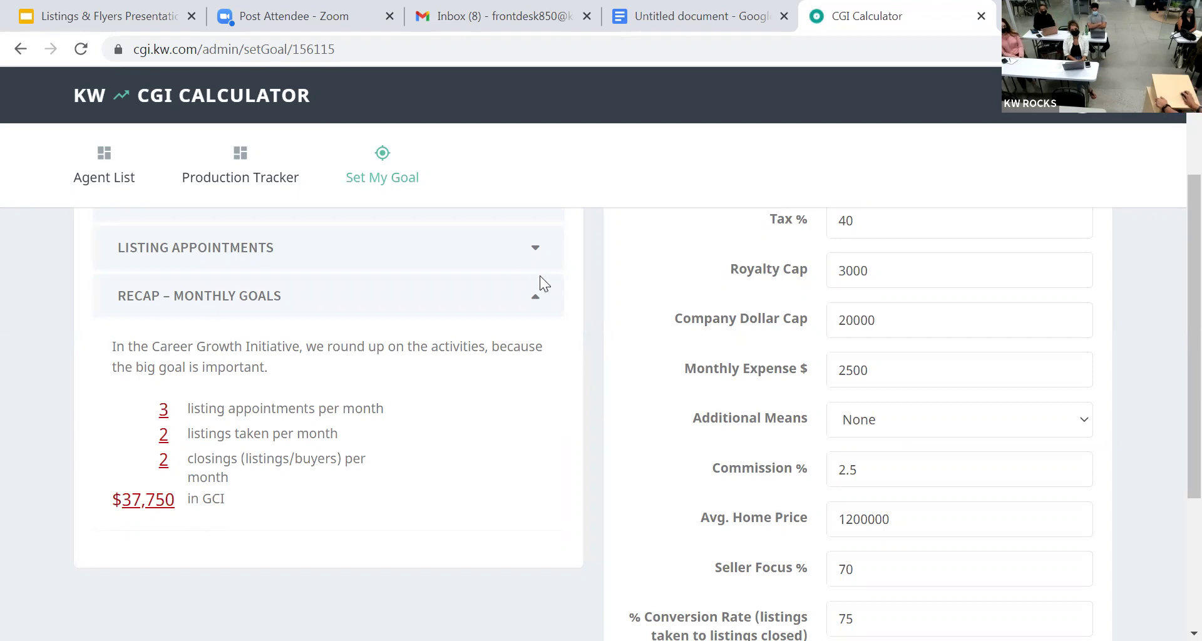
Switch to the untitled Google Docs document and examine the yearly profit goal amount under Fund Your Life.
key("ctrl+shift+Tab")
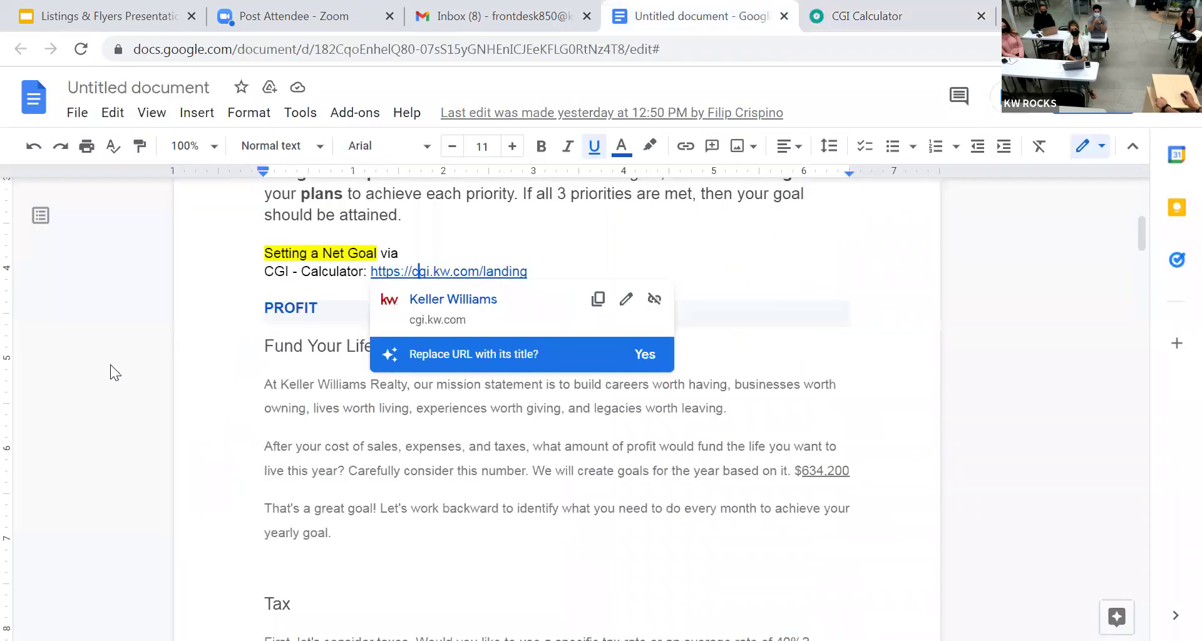
left_click(267, 376)
scroll(268, 377, "down", 2)
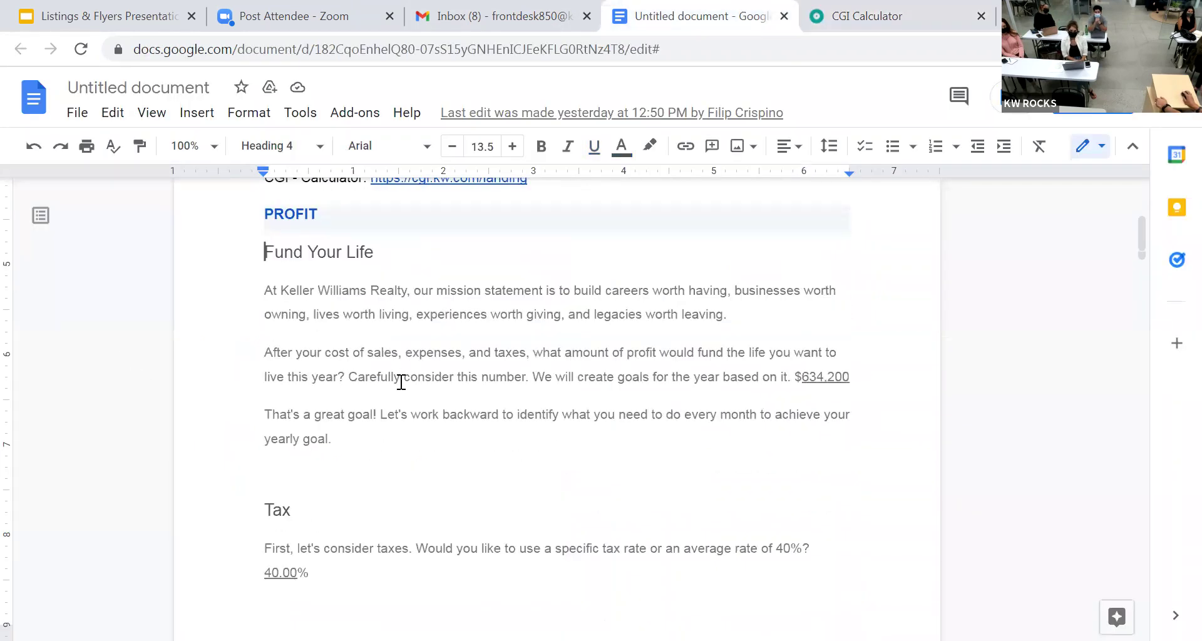
scroll(398, 380, "down", 3)
scroll(401, 382, "up", 5)
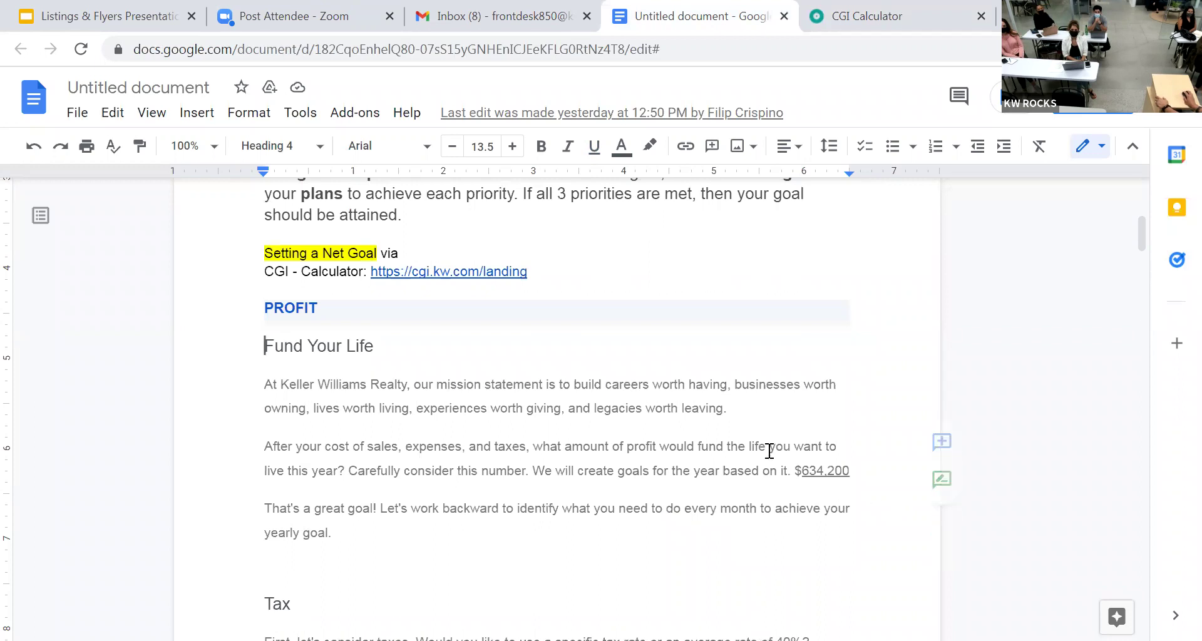
left_click_drag(795, 471, 850, 470)
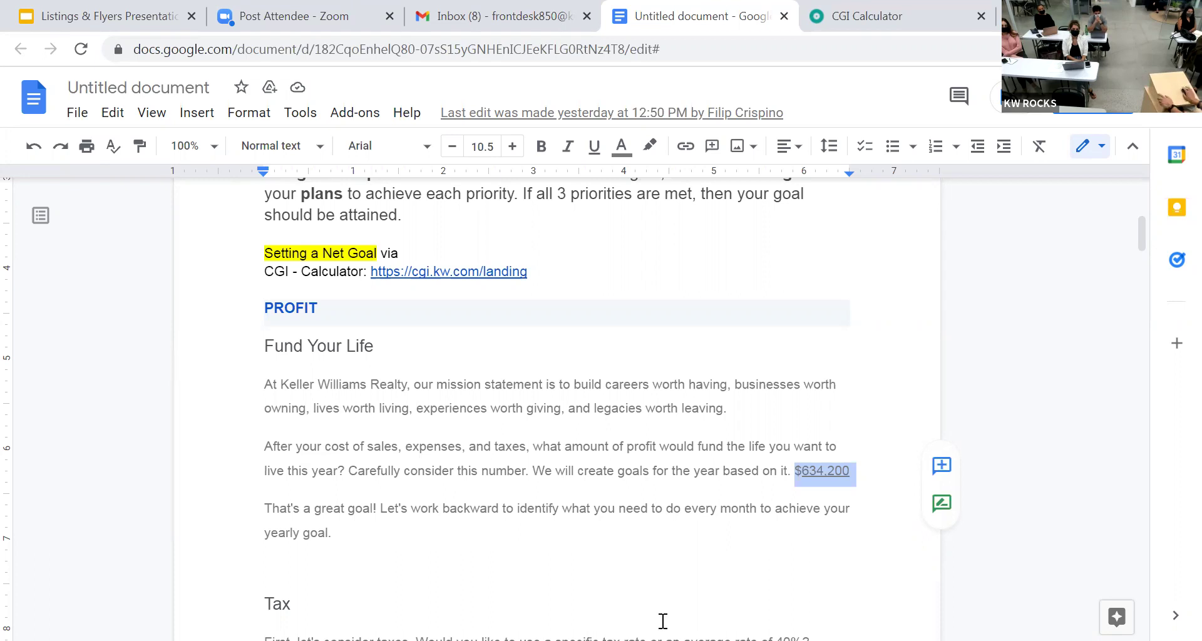
left_click(684, 471)
Read through the document's Tax and Cost of Sales sections.
scroll(669, 483, "down", 2)
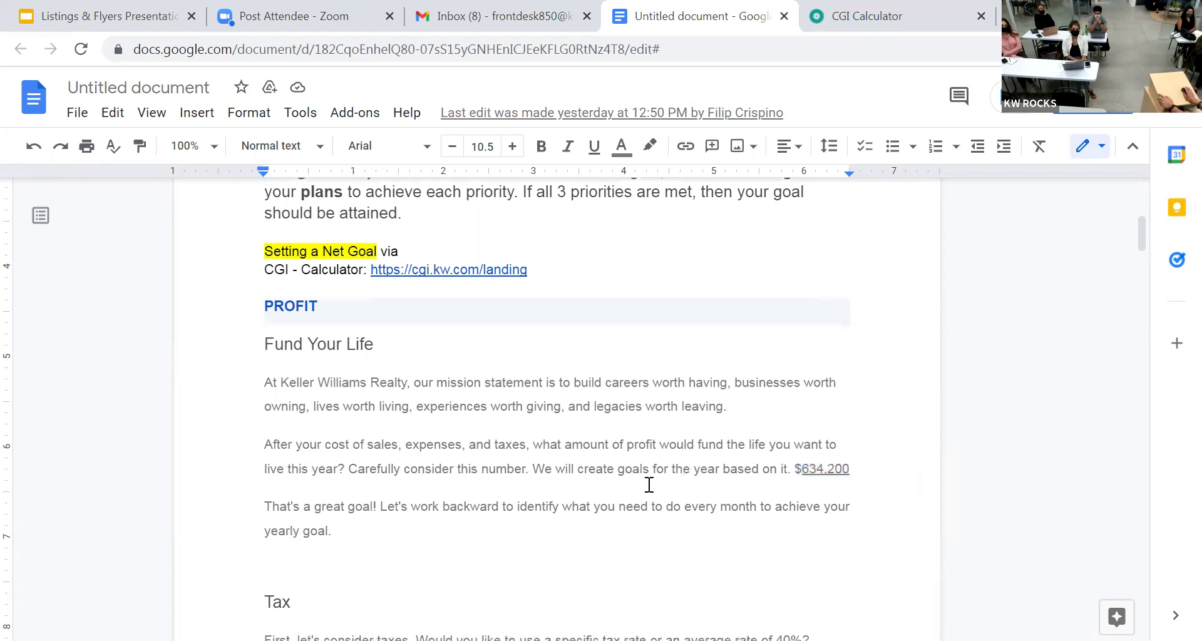
scroll(422, 453, "down", 2)
scroll(426, 455, "down", 4)
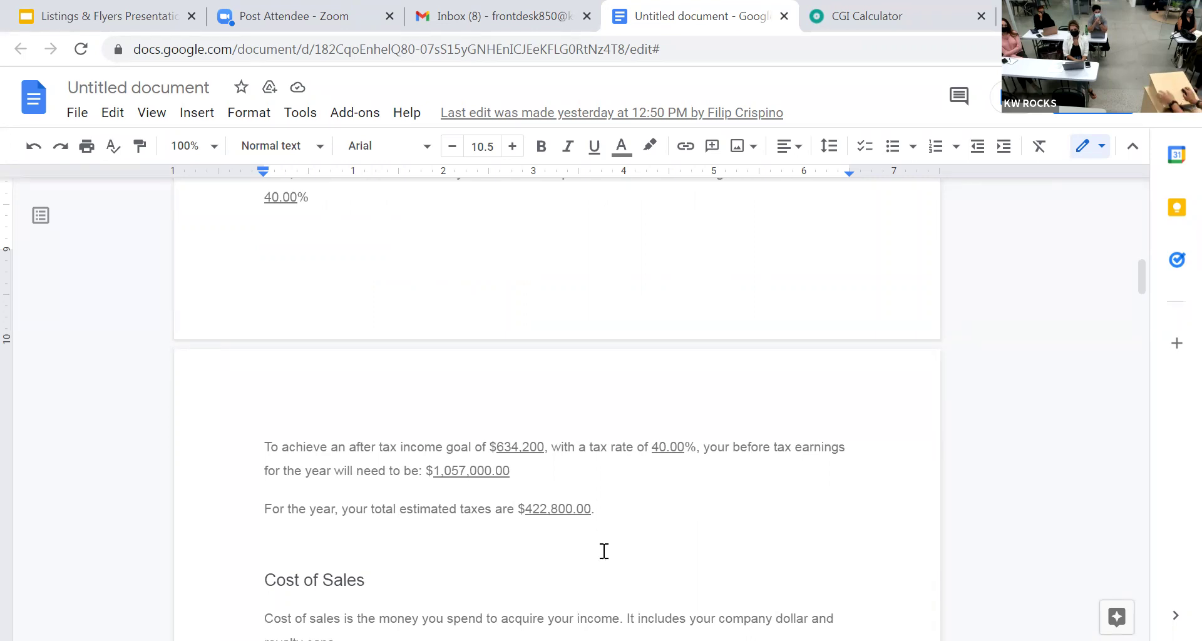
scroll(615, 526, "down", 3)
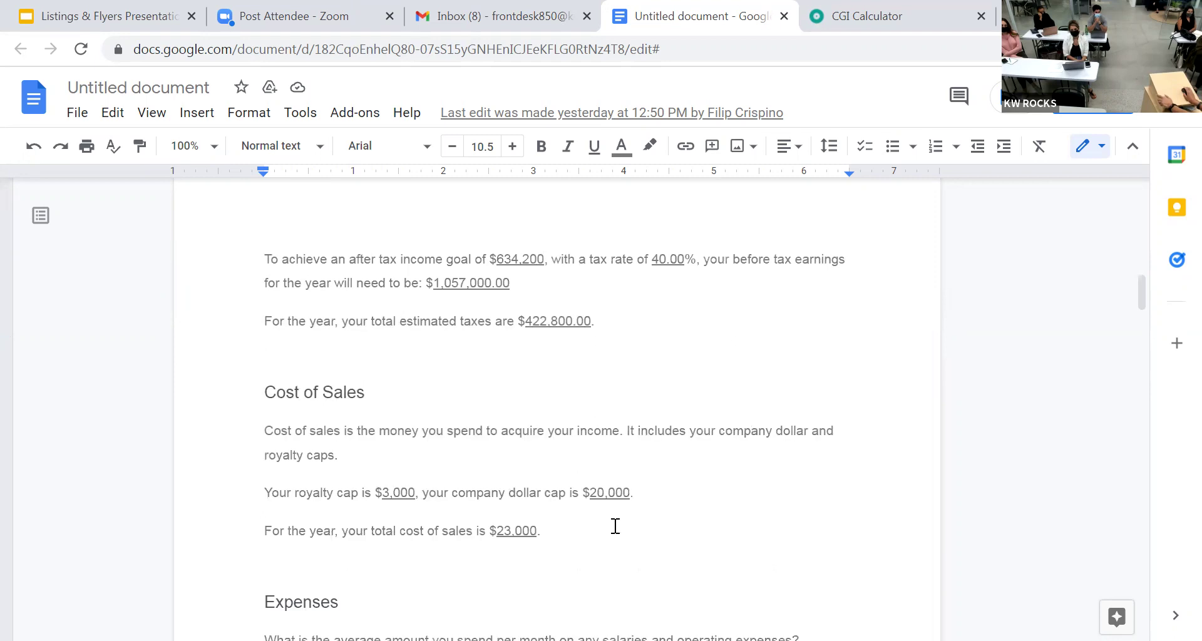